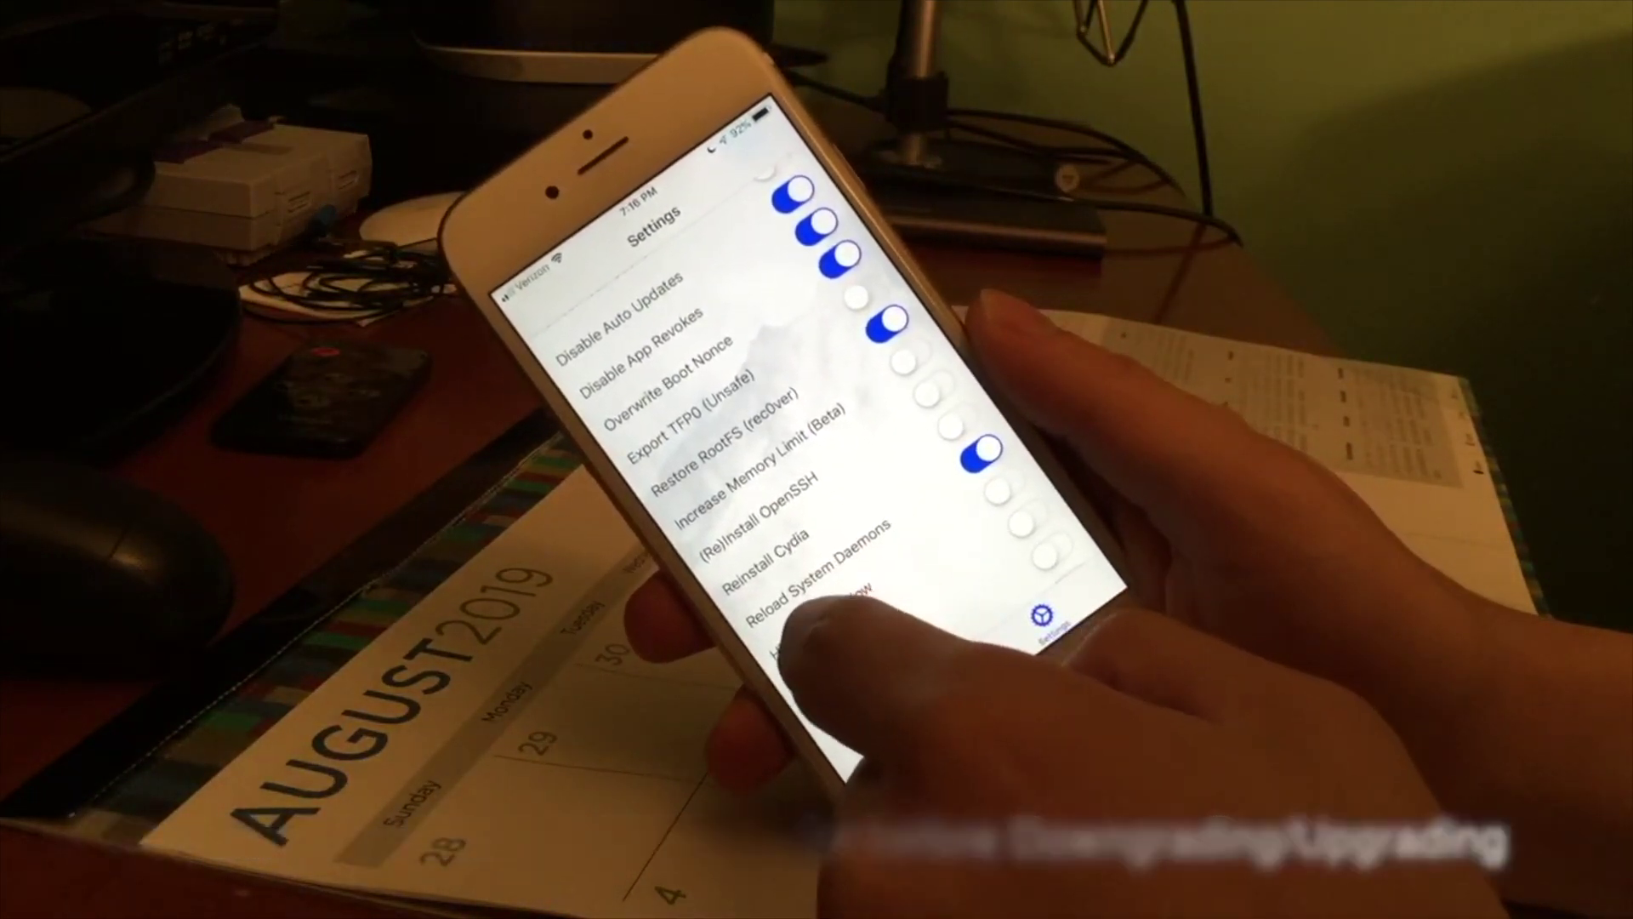
Step: Scroll down the unc0ver Settings list past the Restore RootFS and Reinstall Cydia options
scroll(808, 476, down, 1)
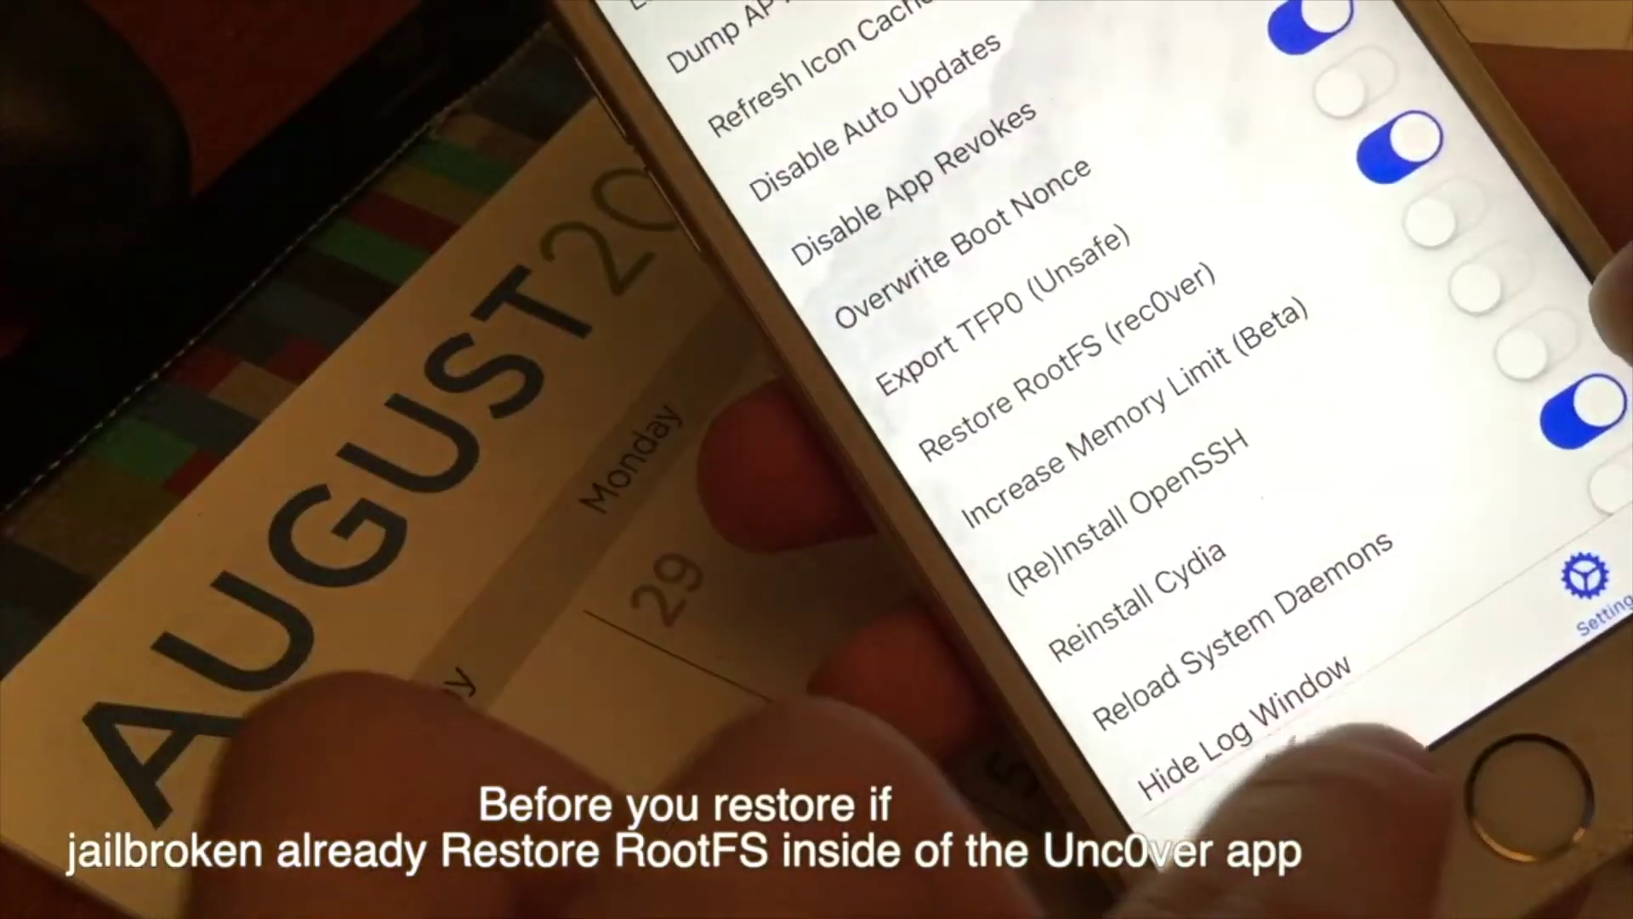
Step: Run the jailbreak to restore RootFS, accept the restore warning, and confirm success to reboot
click(898, 719)
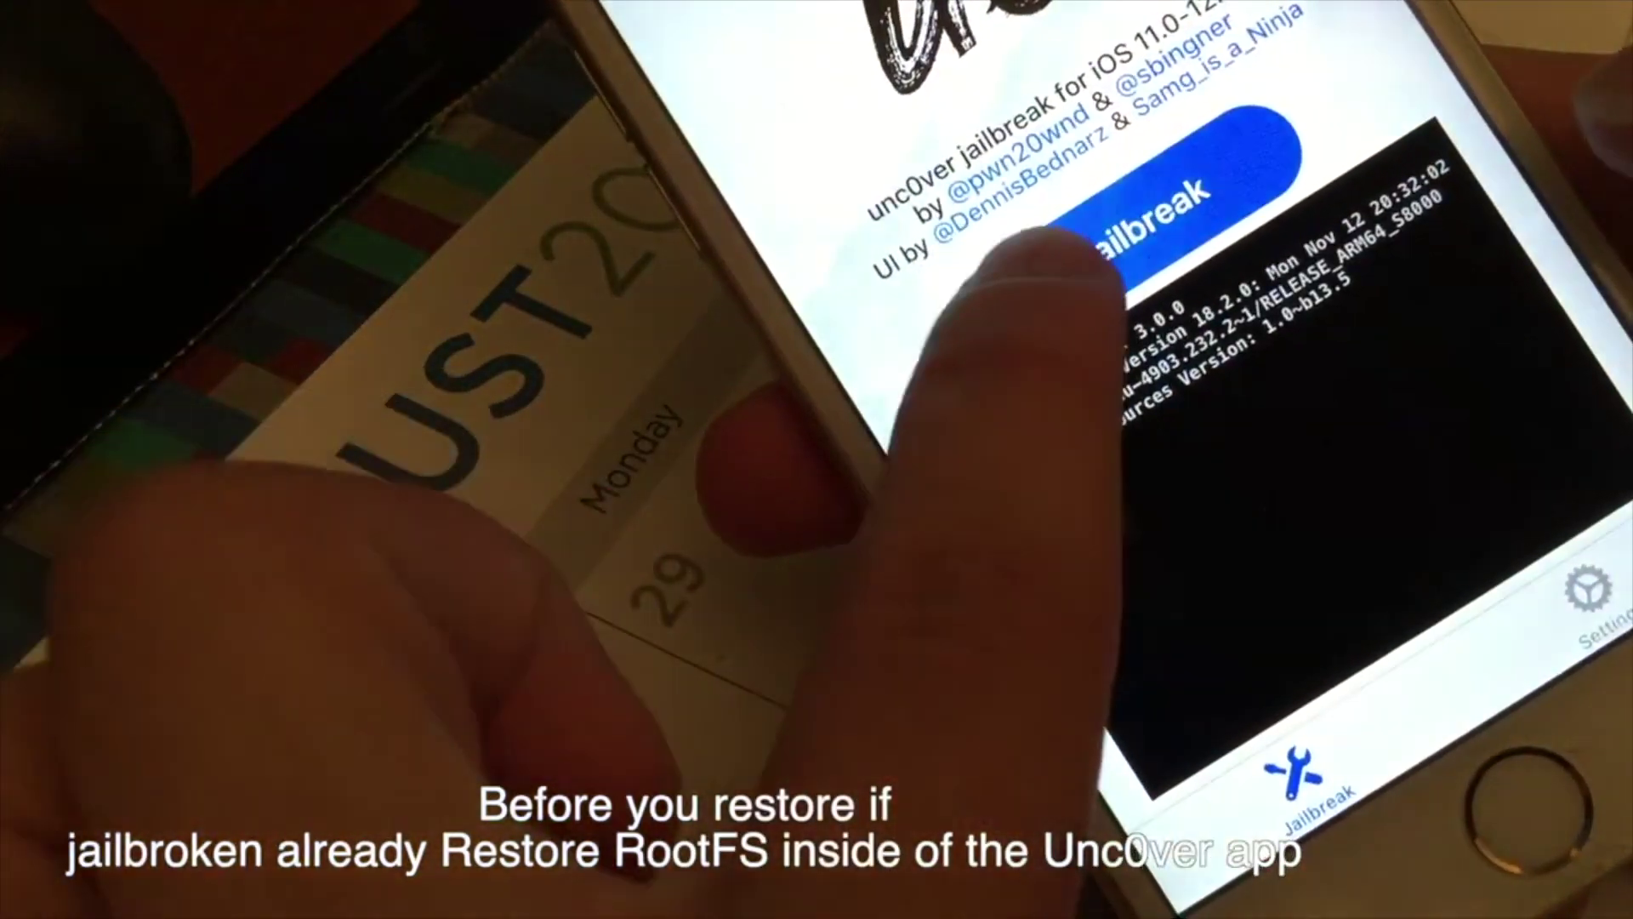
click(1190, 166)
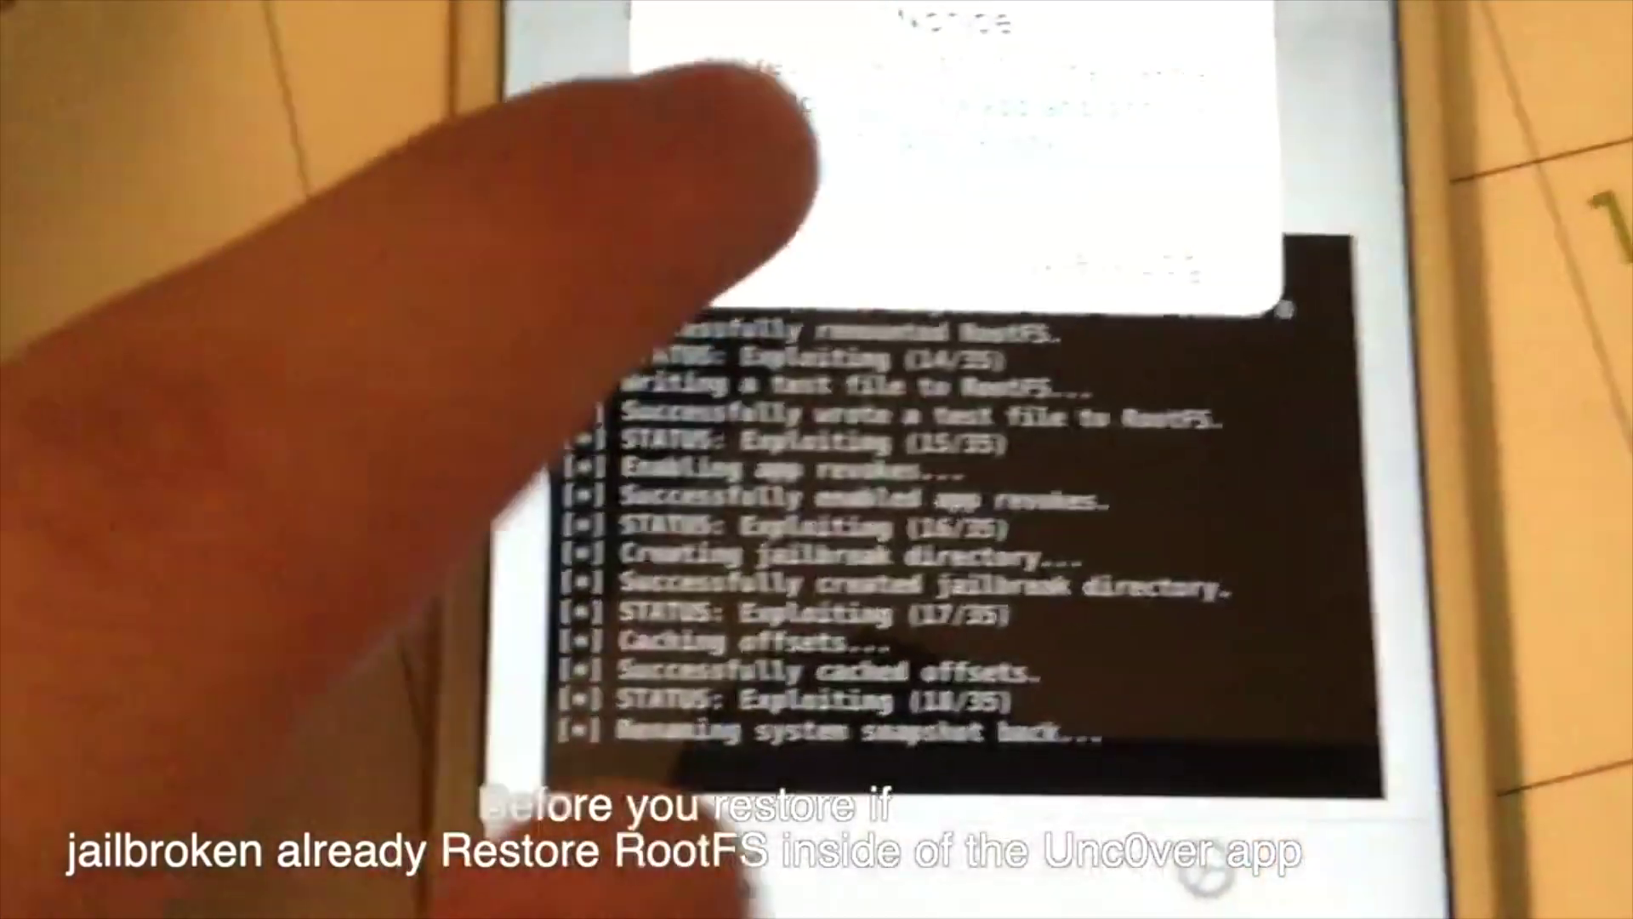
click(662, 437)
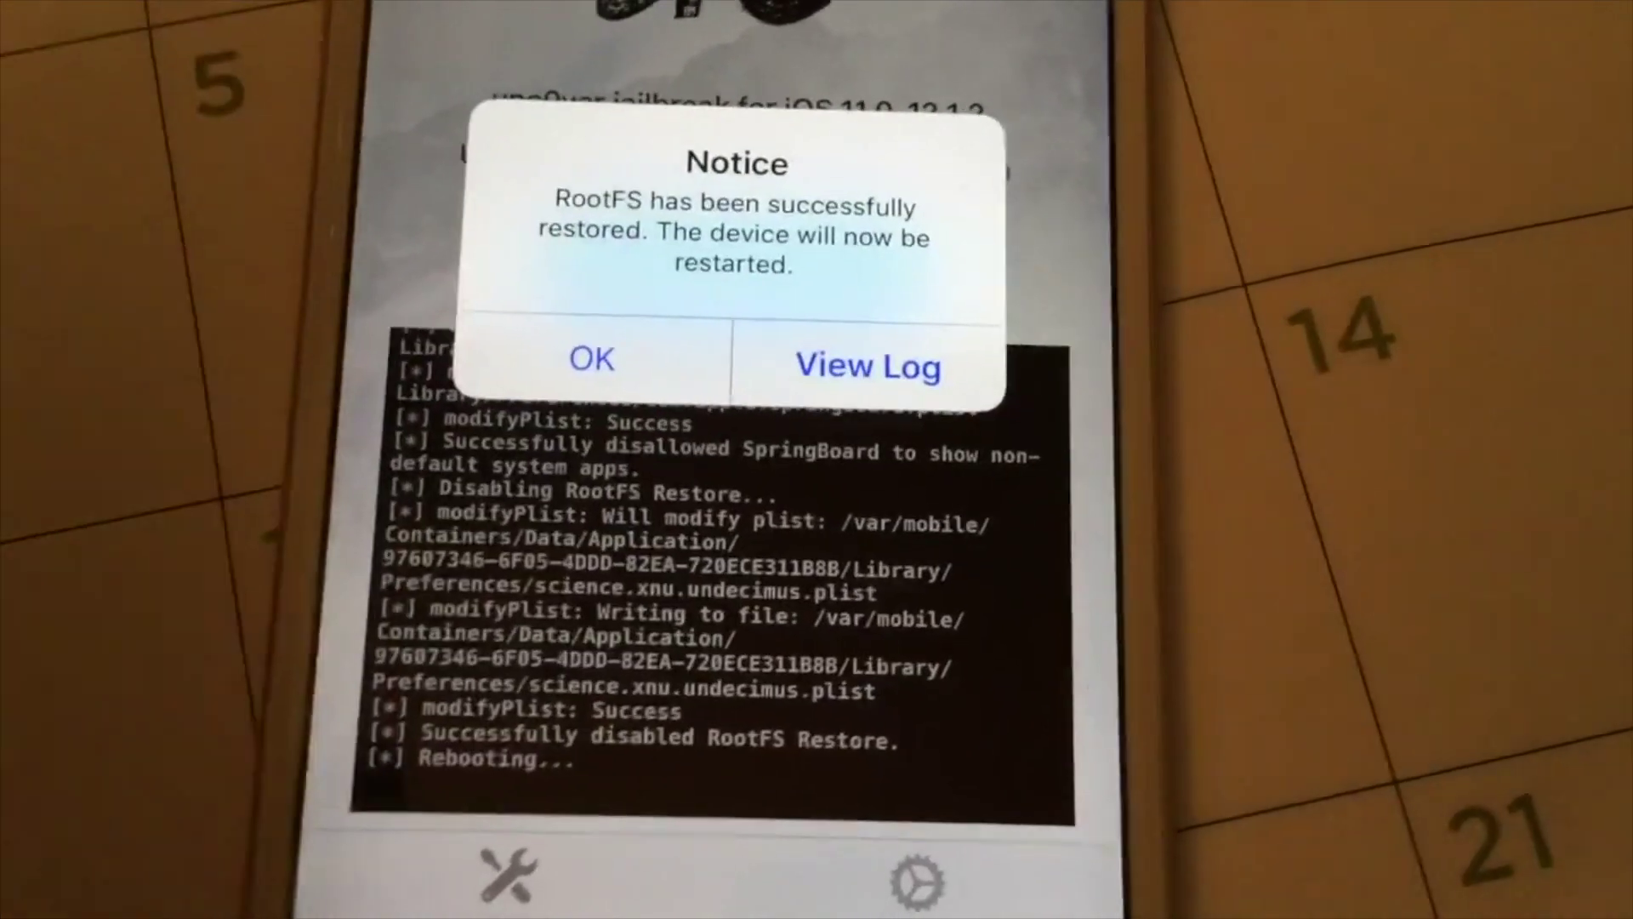
click(564, 385)
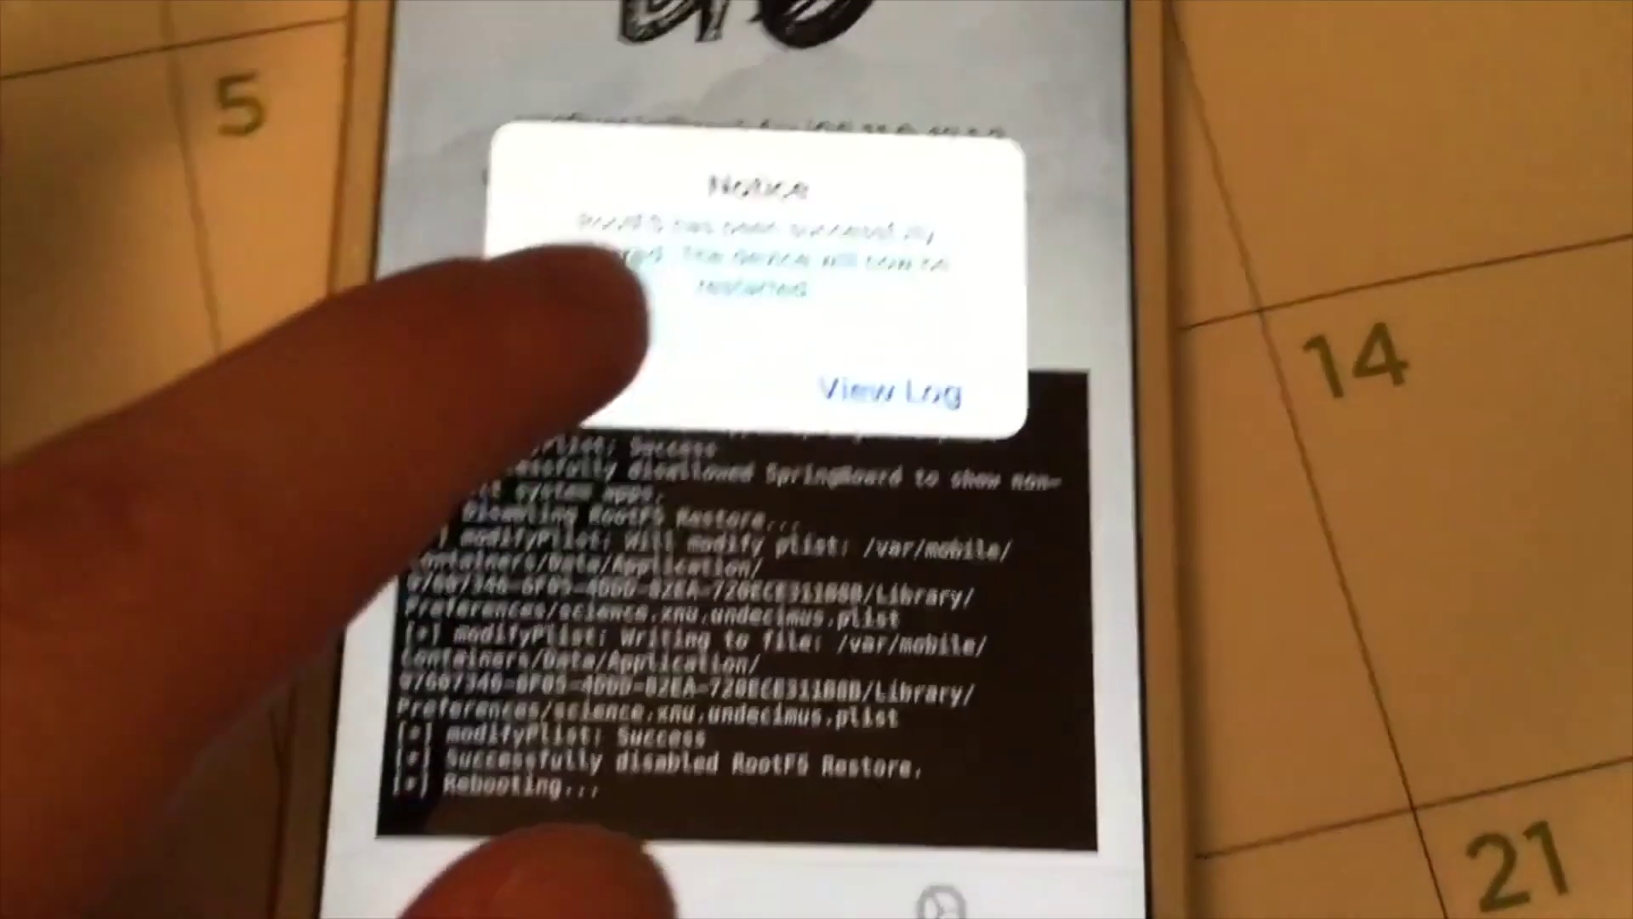
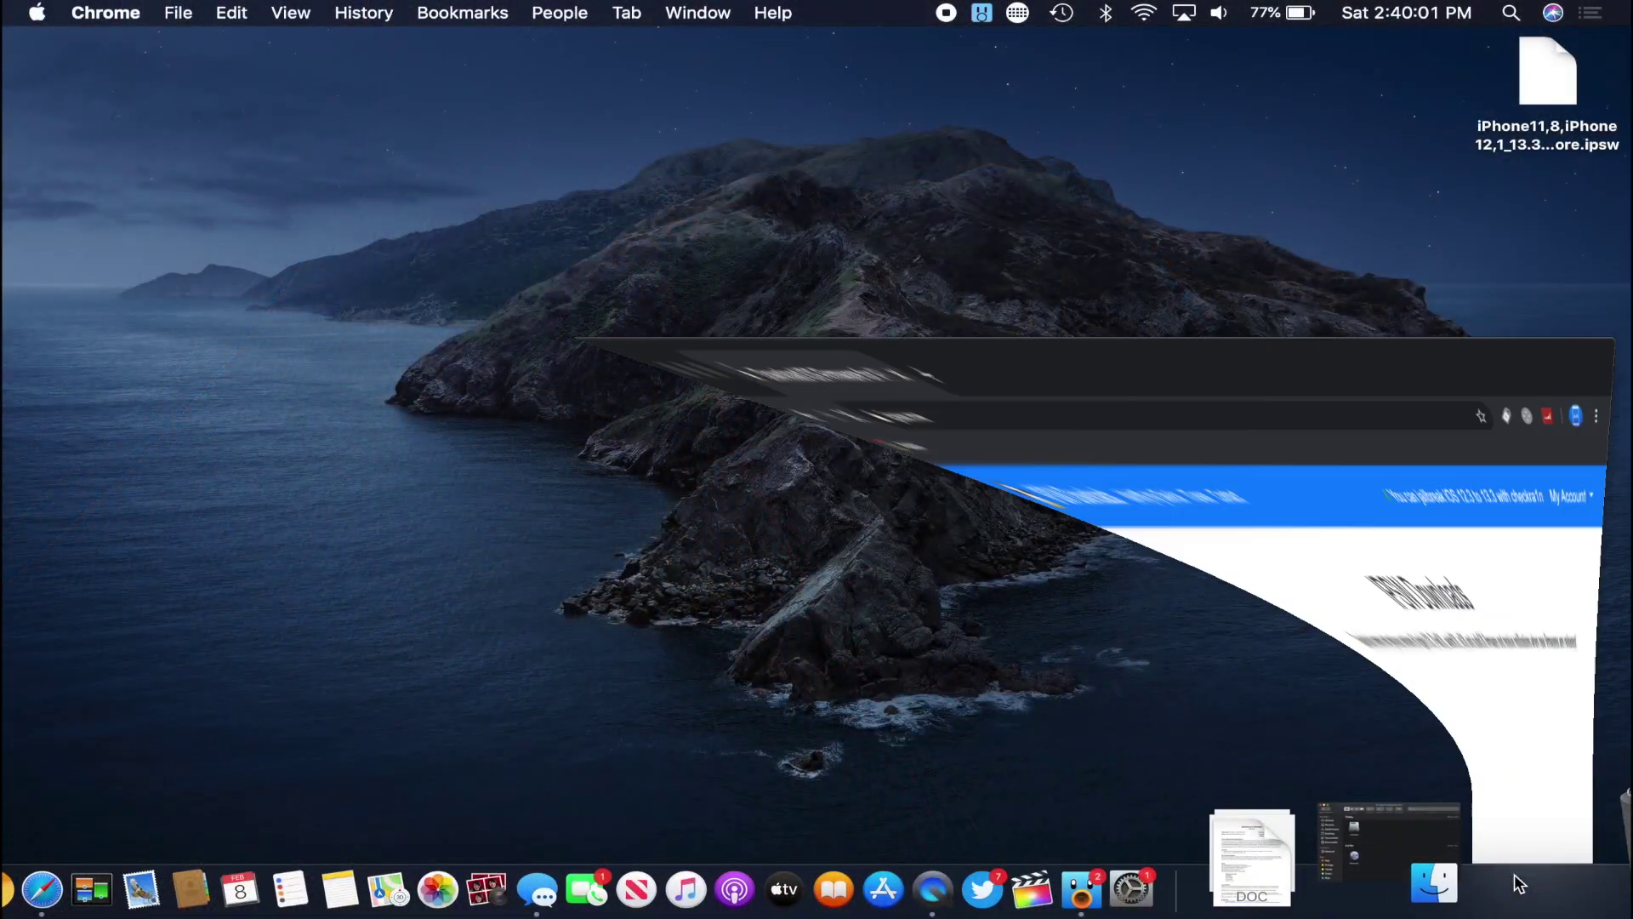
Step: On ipsw.me, choose iPhone, then iPhone 11, then the iOS 13.3 (17C54) firmware
click(223, 97)
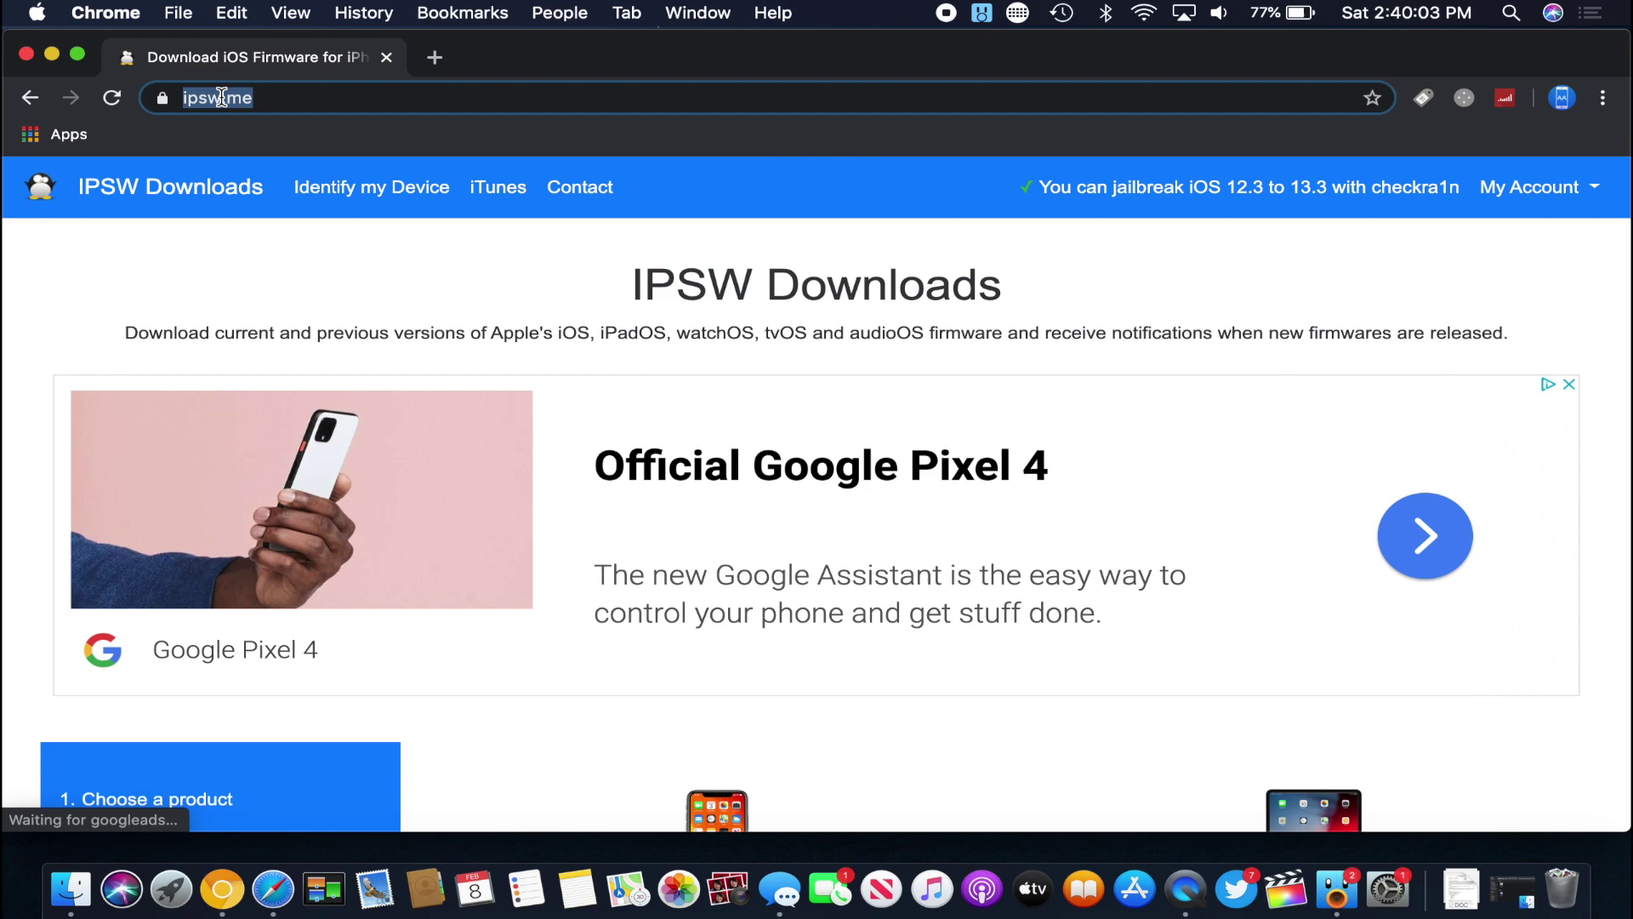
scroll(620, 354, down, 5)
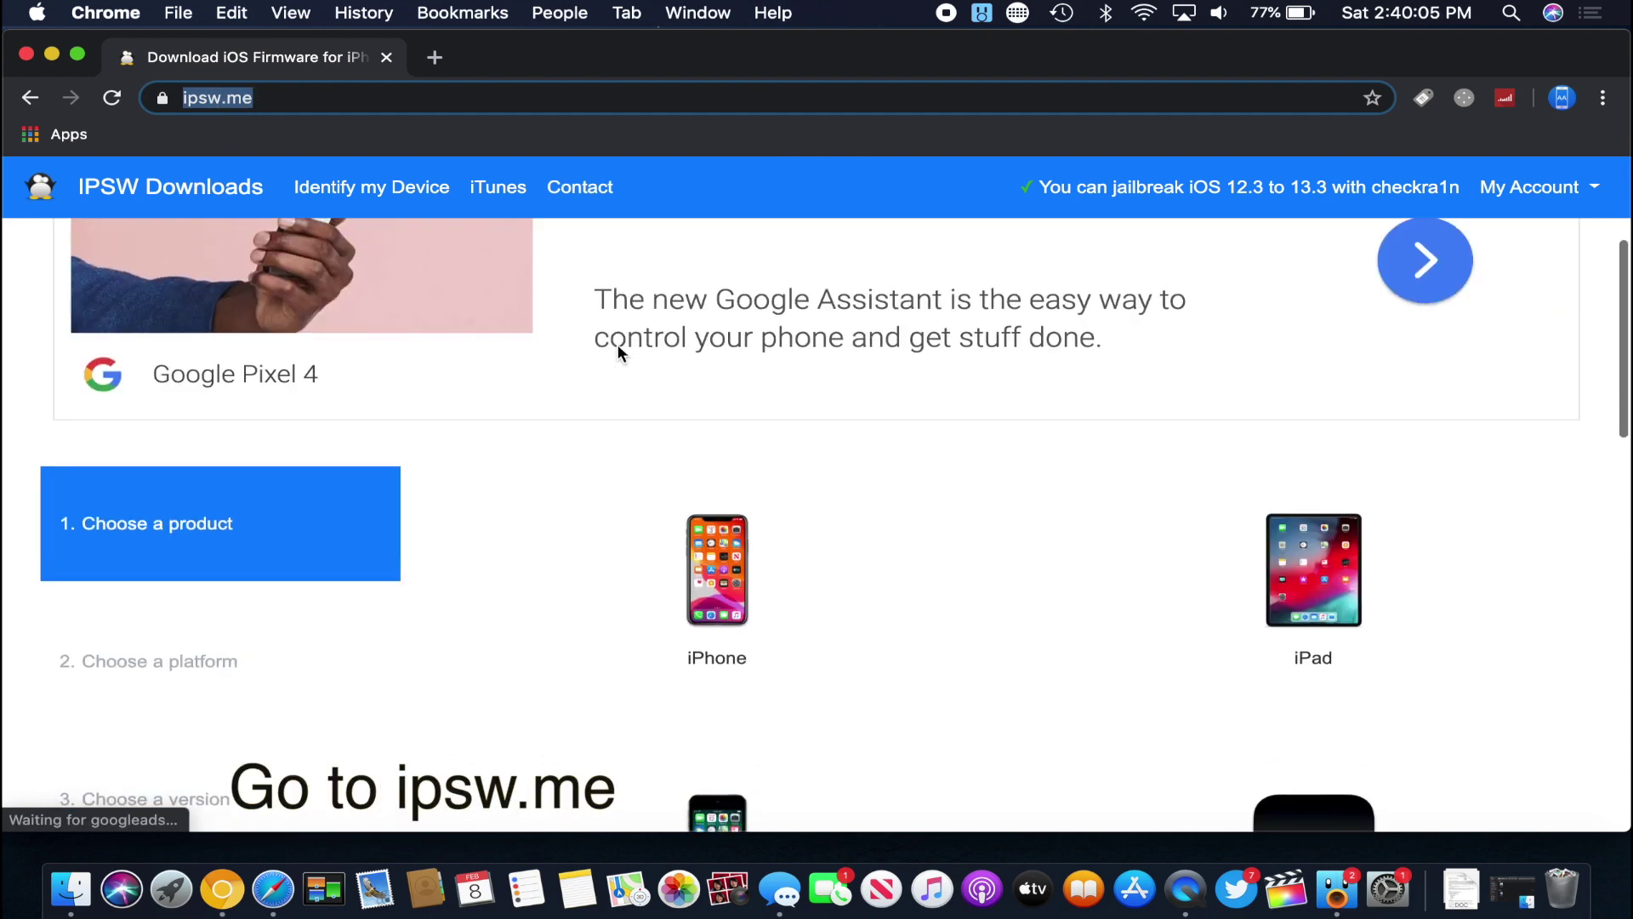
click(704, 422)
click(705, 423)
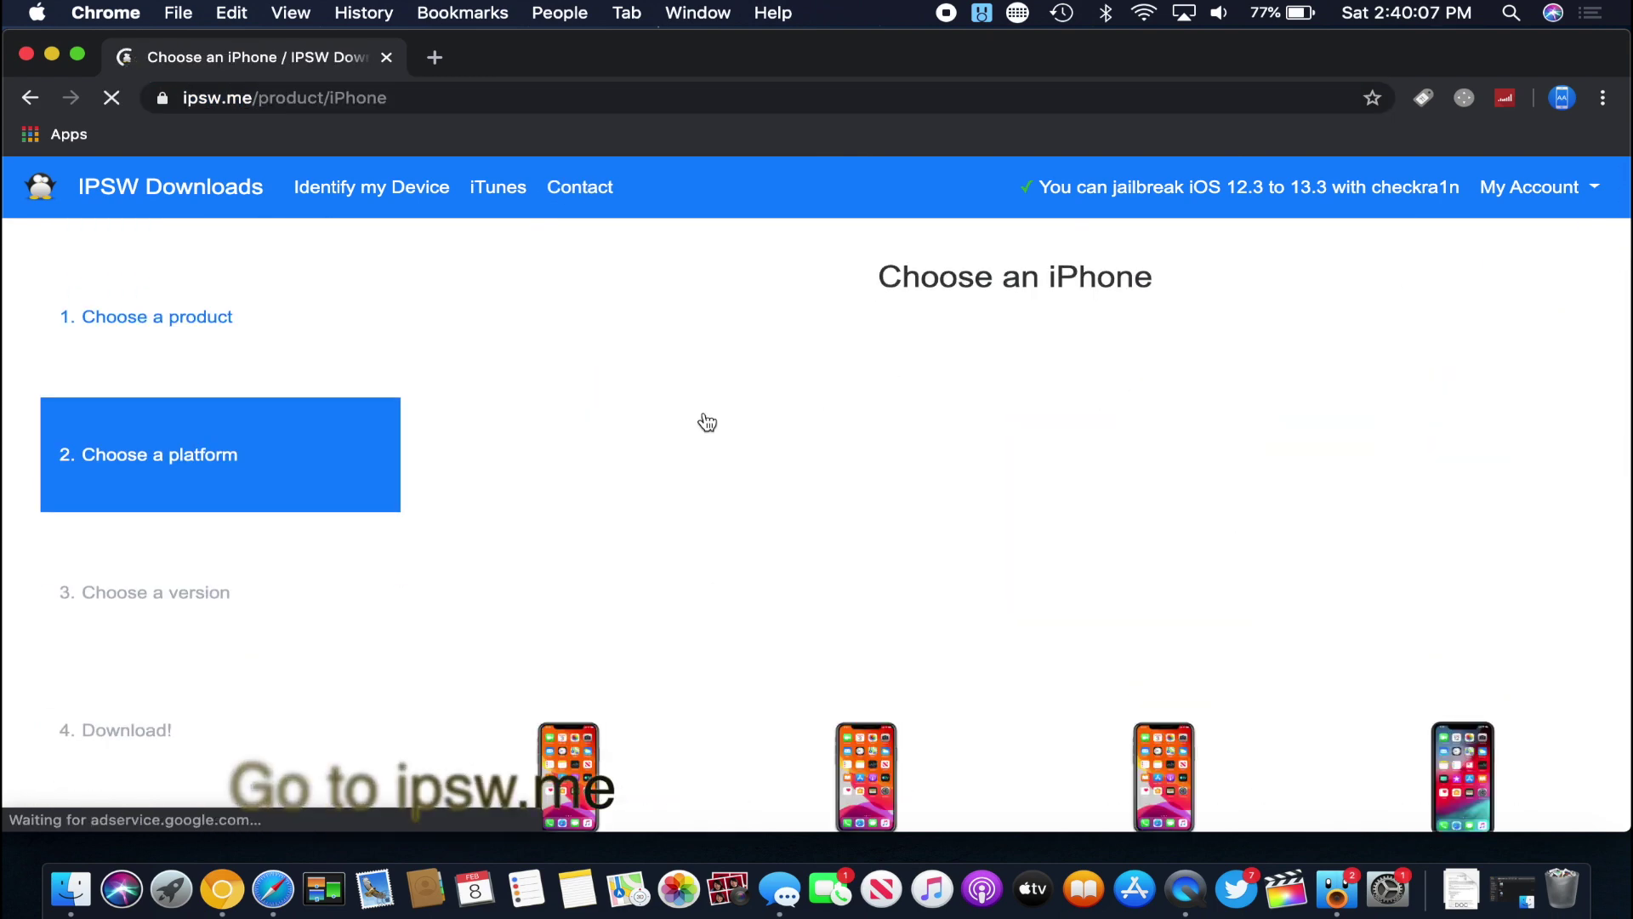
scroll(703, 420, down, 4)
click(833, 462)
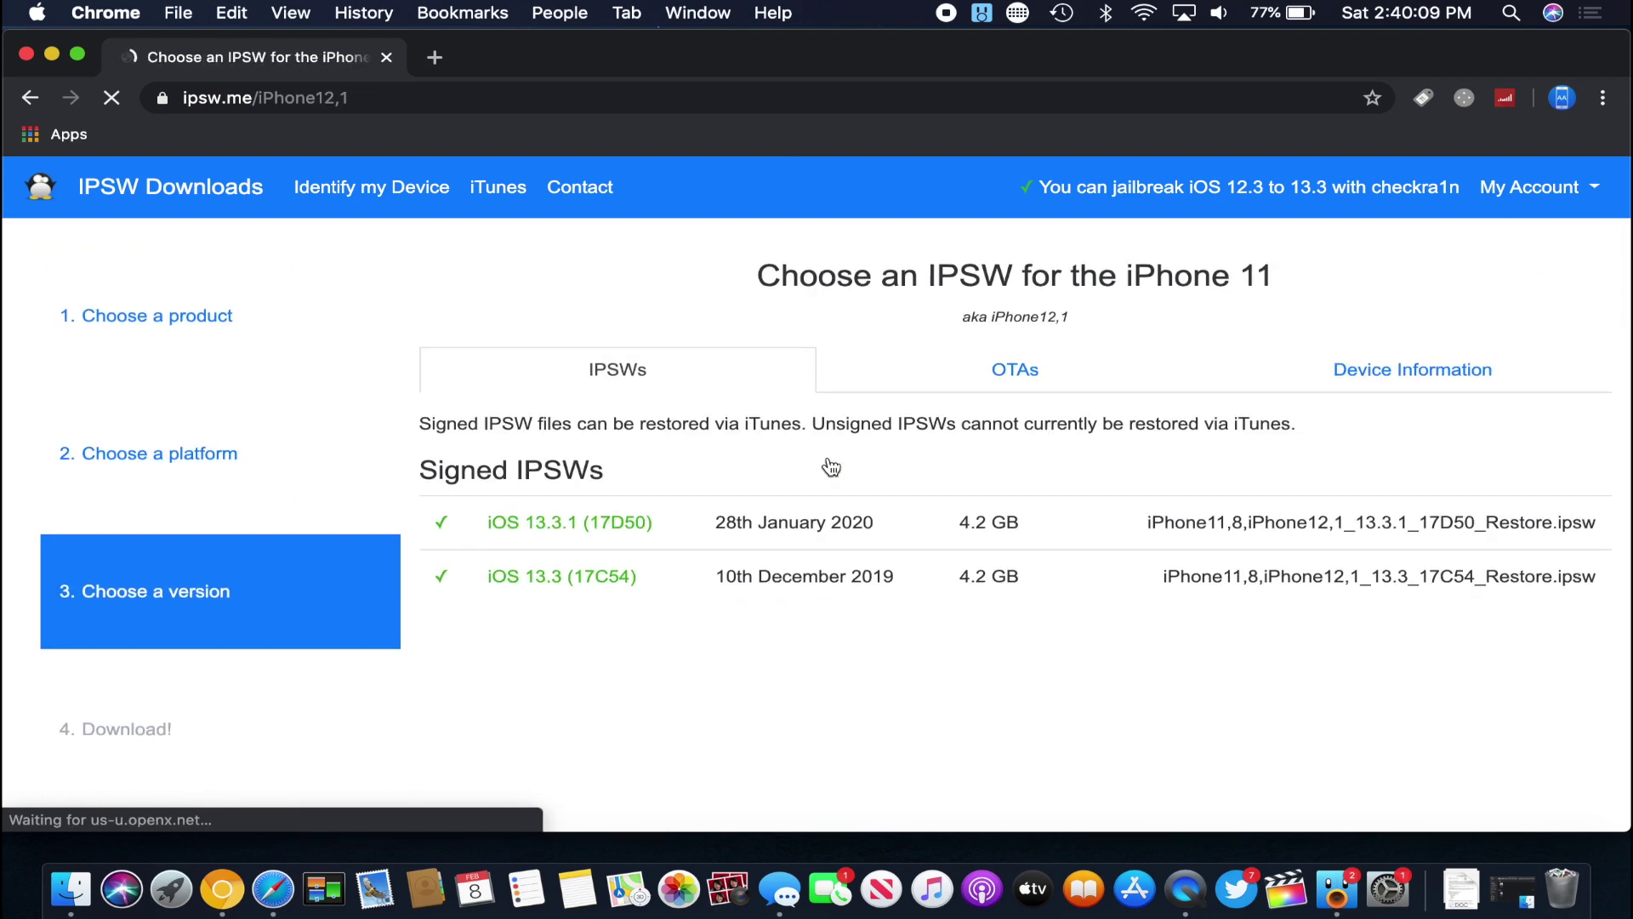
scroll(832, 467, down, 2)
click(730, 466)
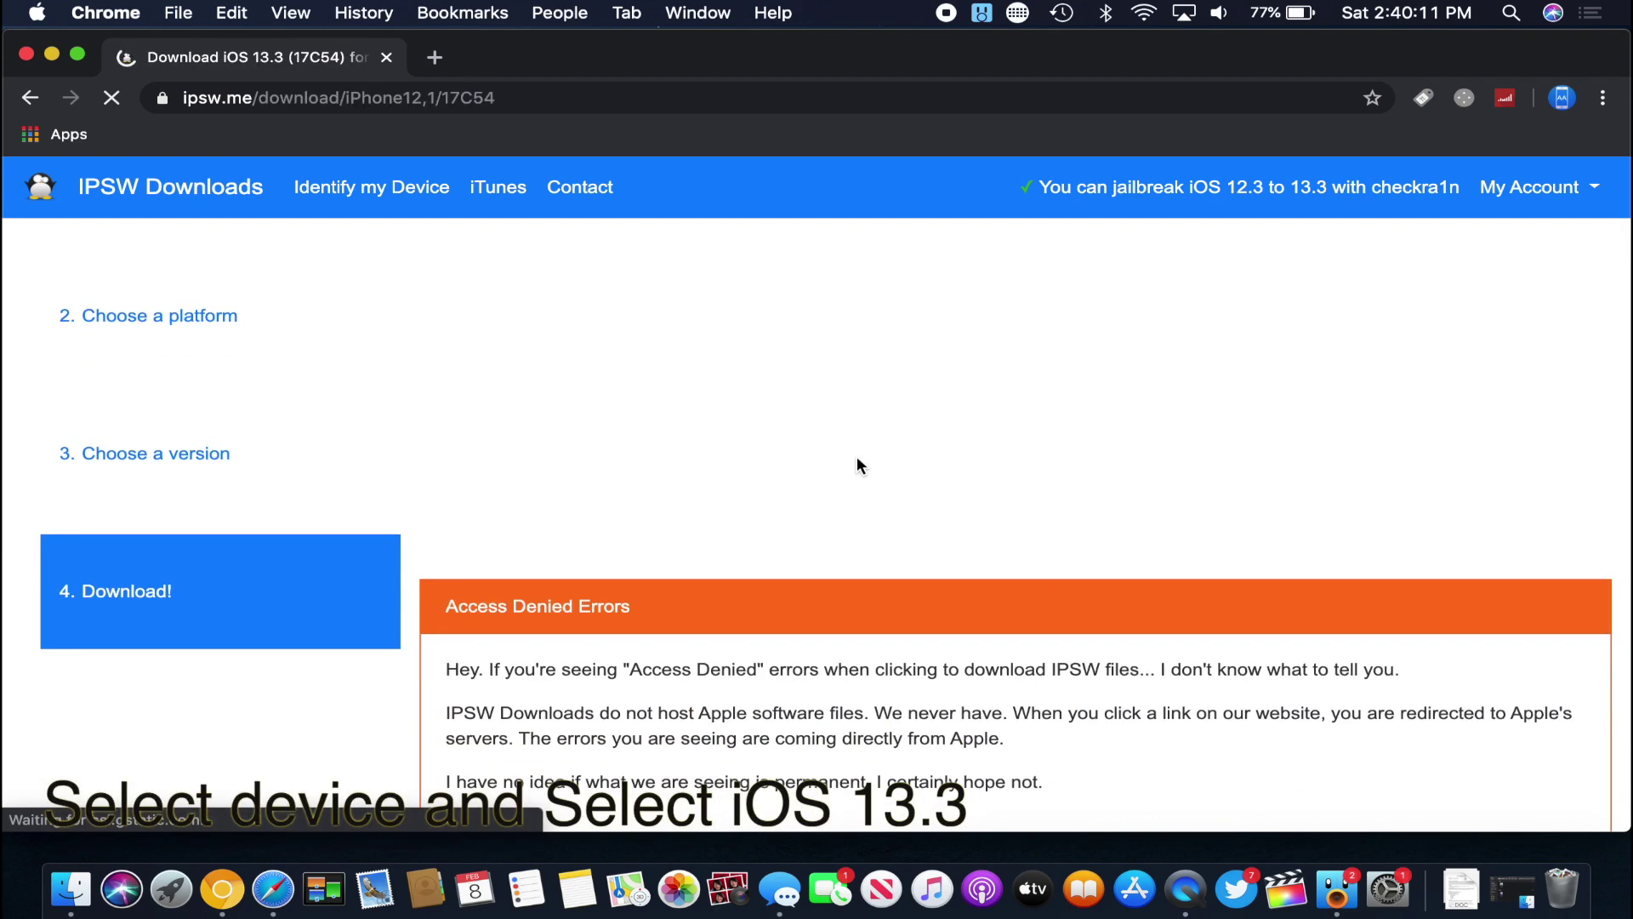
Step: Scroll to the download section, minimize Chrome, and select the IPSW file on the desktop
scroll(855, 456, down, 4)
drag(446, 290, 1491, 347)
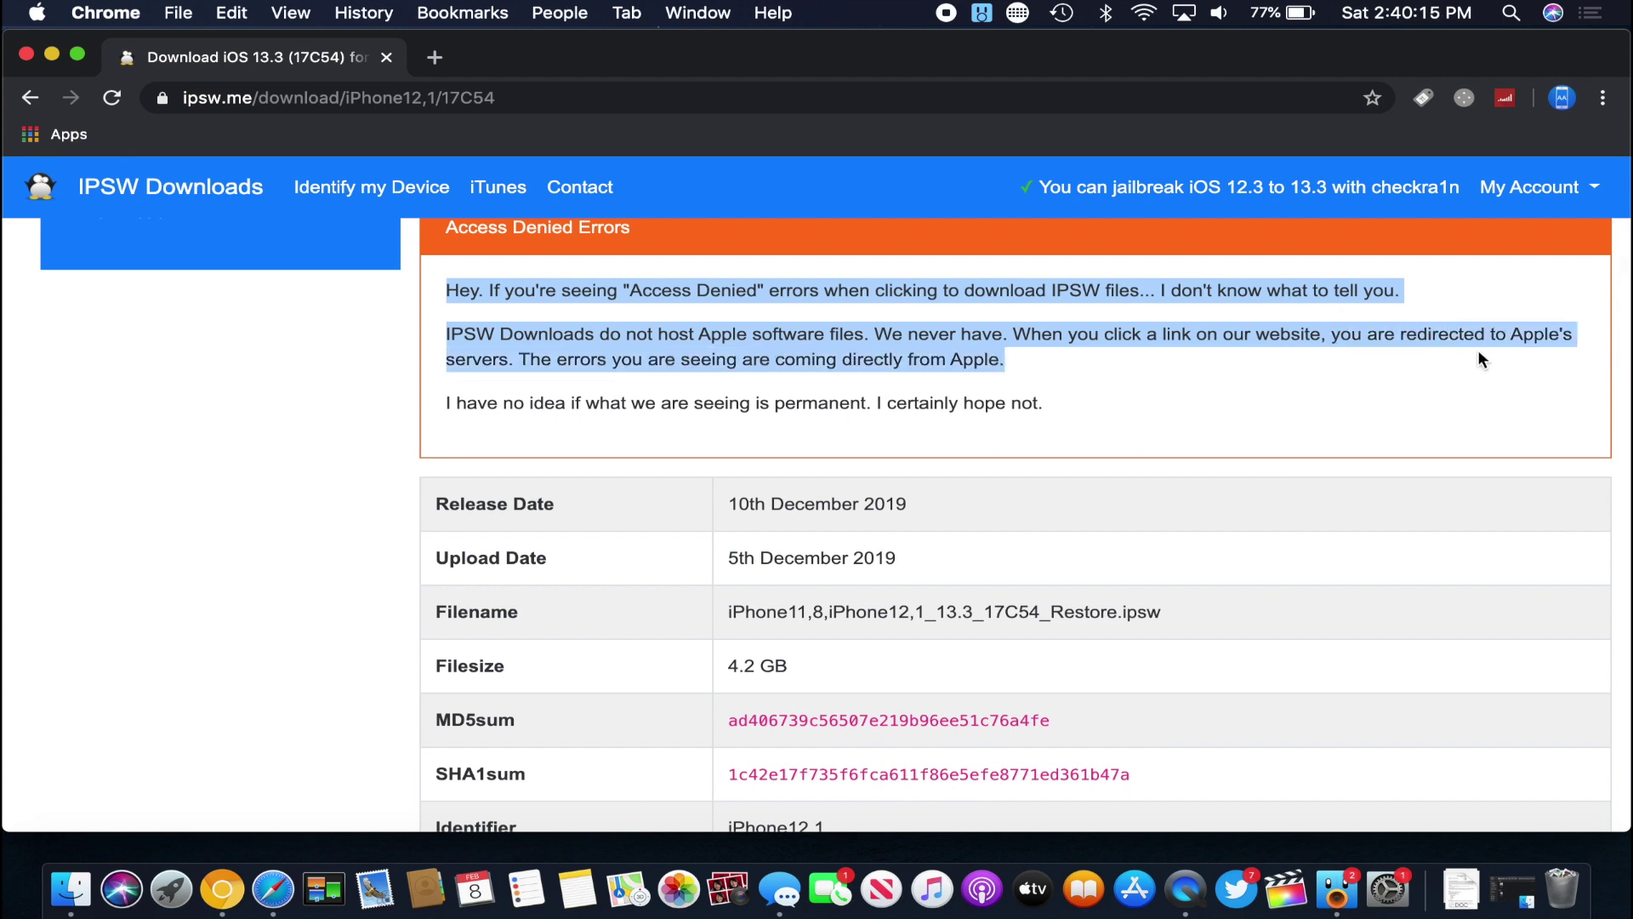
click(996, 386)
scroll(998, 385, down, 5)
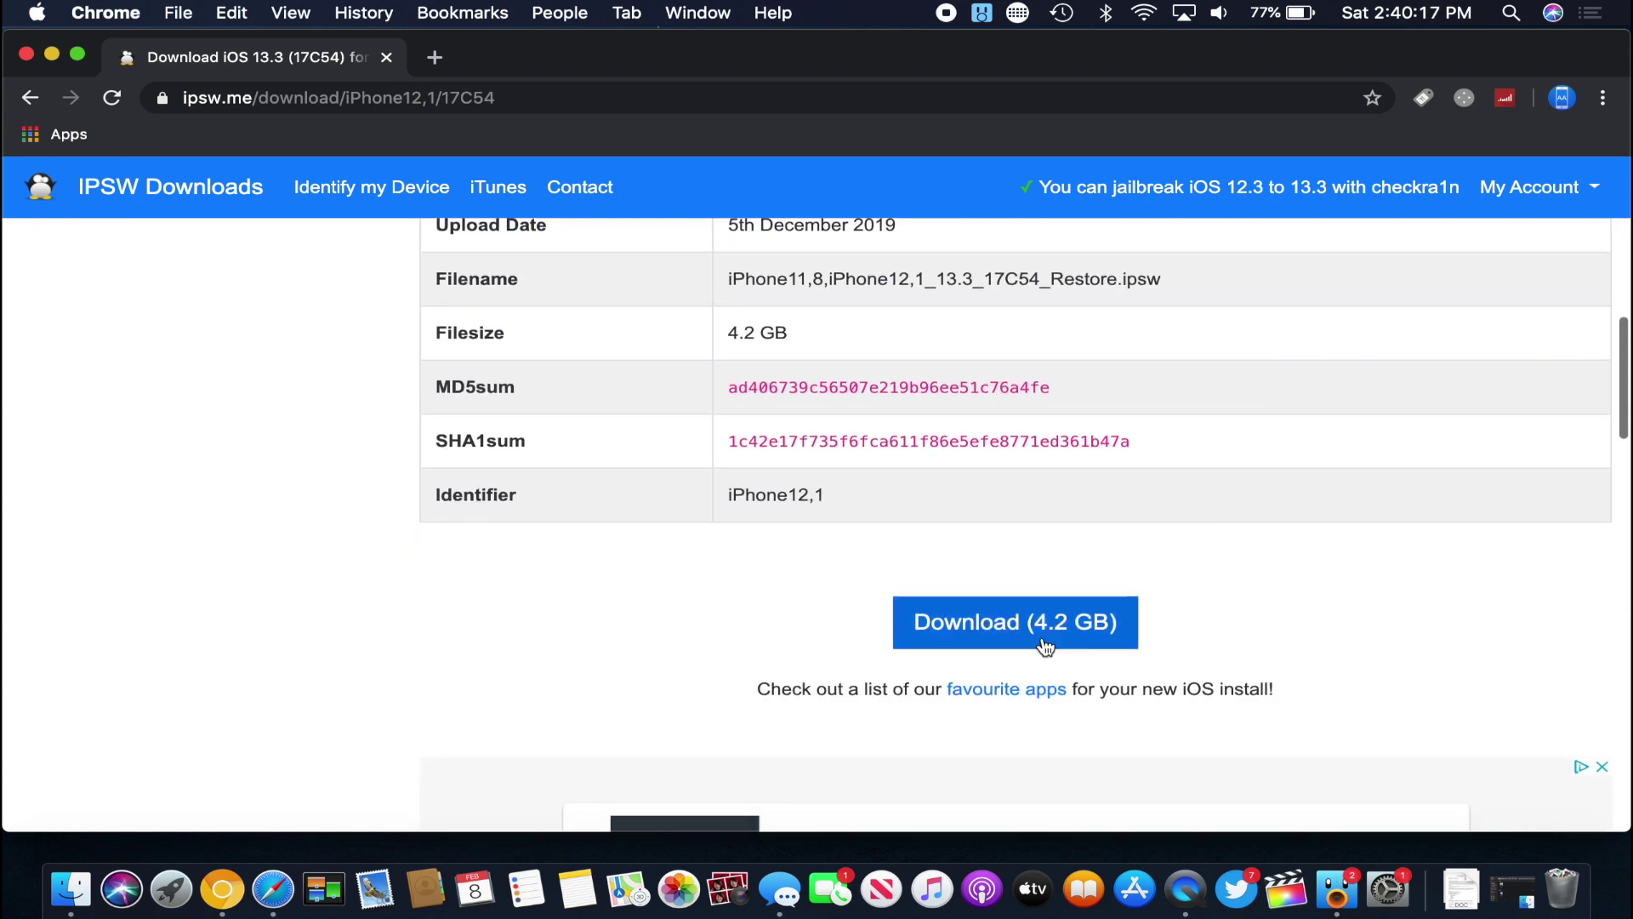
click(51, 55)
mouse_move(1542, 159)
mouse_down()
mouse_move(1491, 155)
mouse_move(1543, 188)
mouse_move(1516, 165)
mouse_up()
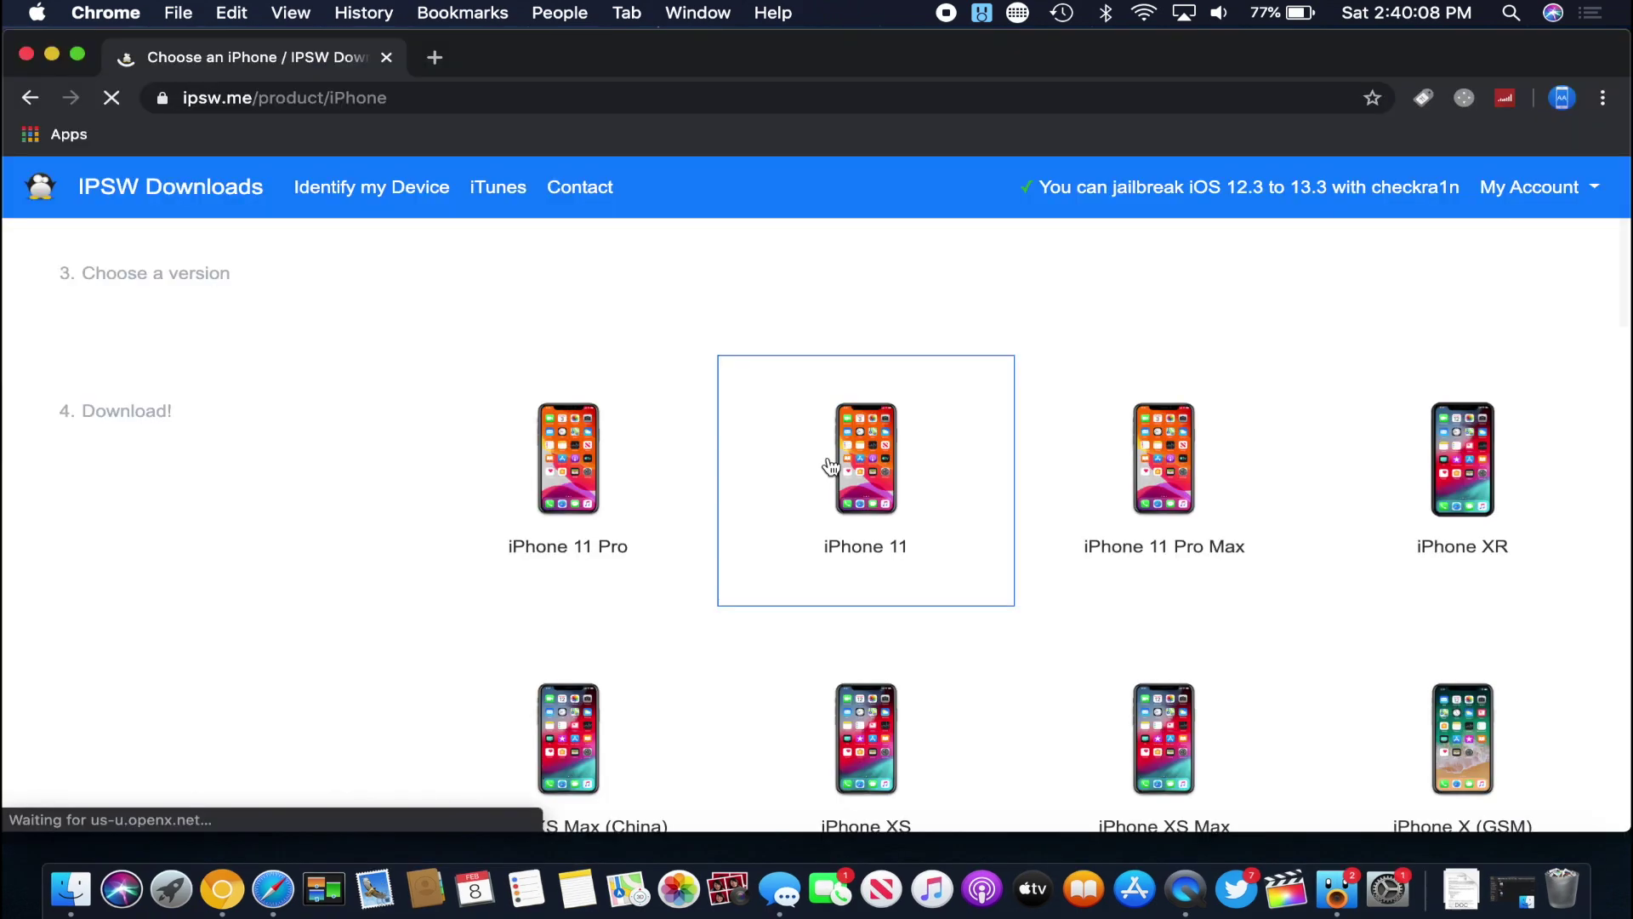
Step: Open the iPhone 11 iOS 13.3 (17C54) page and scroll to the 4.2 GB Download button
click(831, 463)
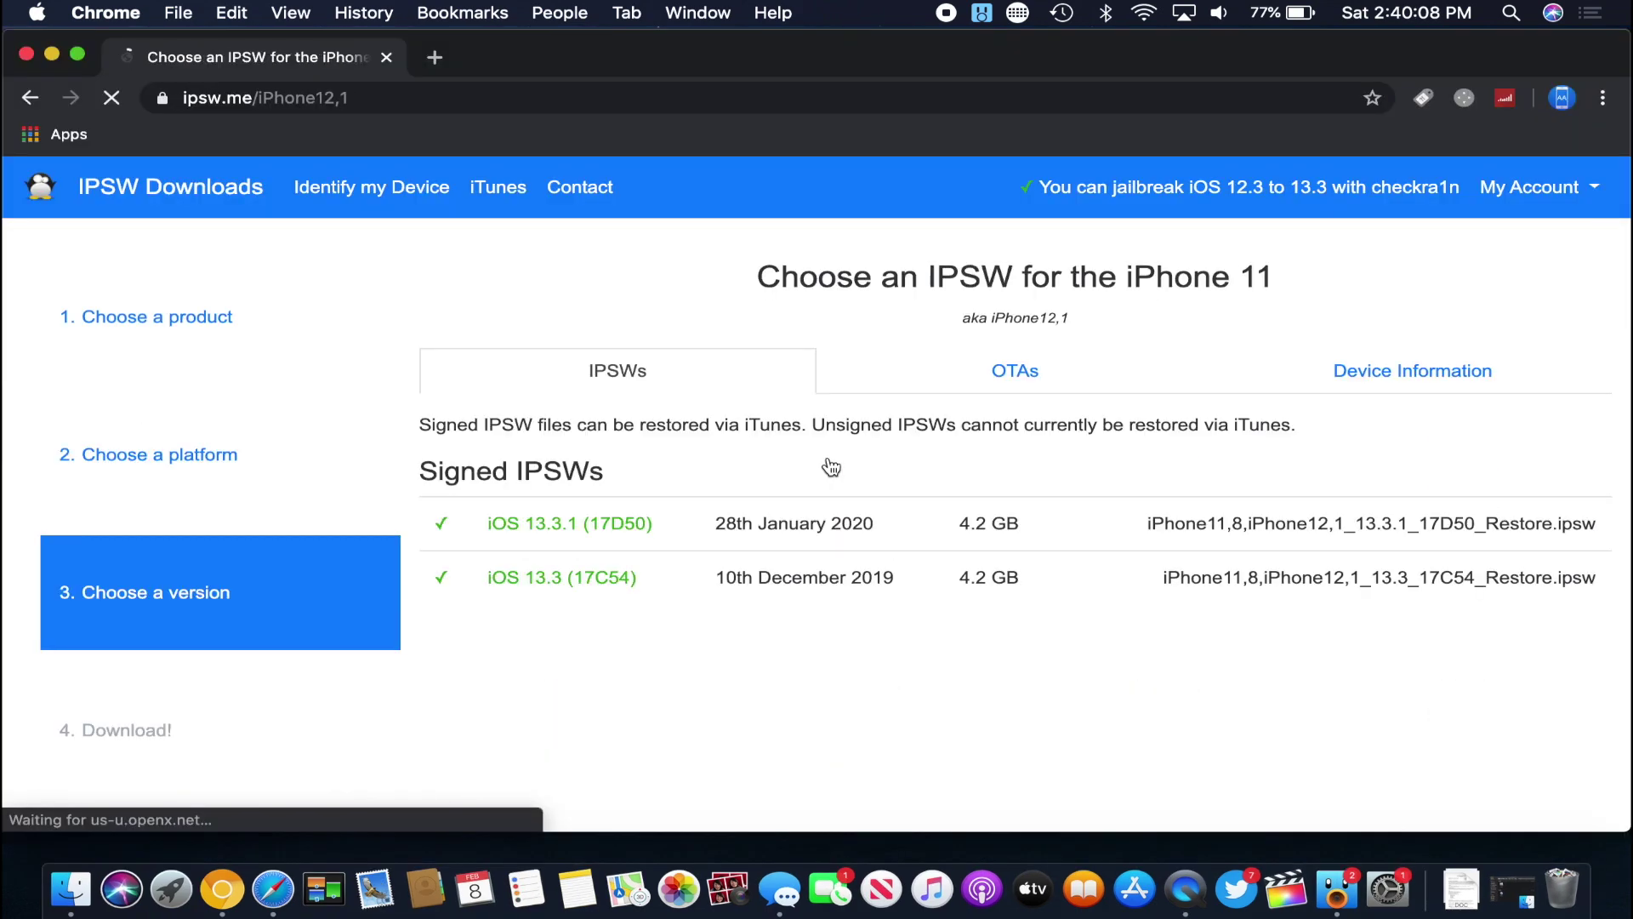
scroll(830, 465, down, 3)
click(730, 466)
scroll(856, 459, down, 5)
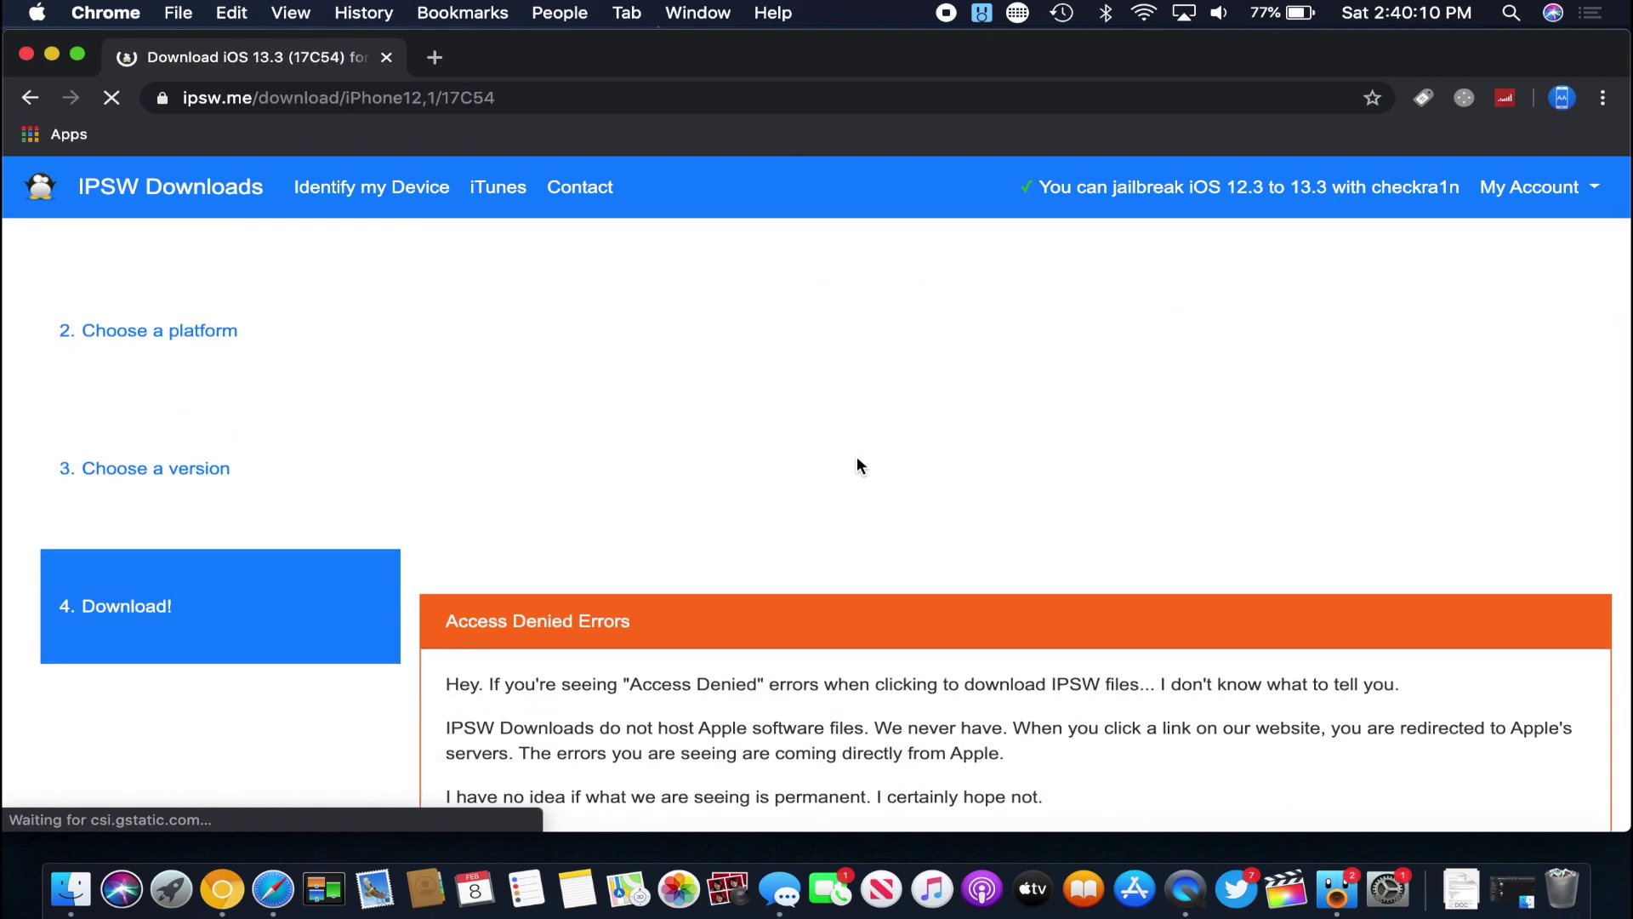
drag(445, 290, 1341, 315)
drag(1487, 352, 1503, 349)
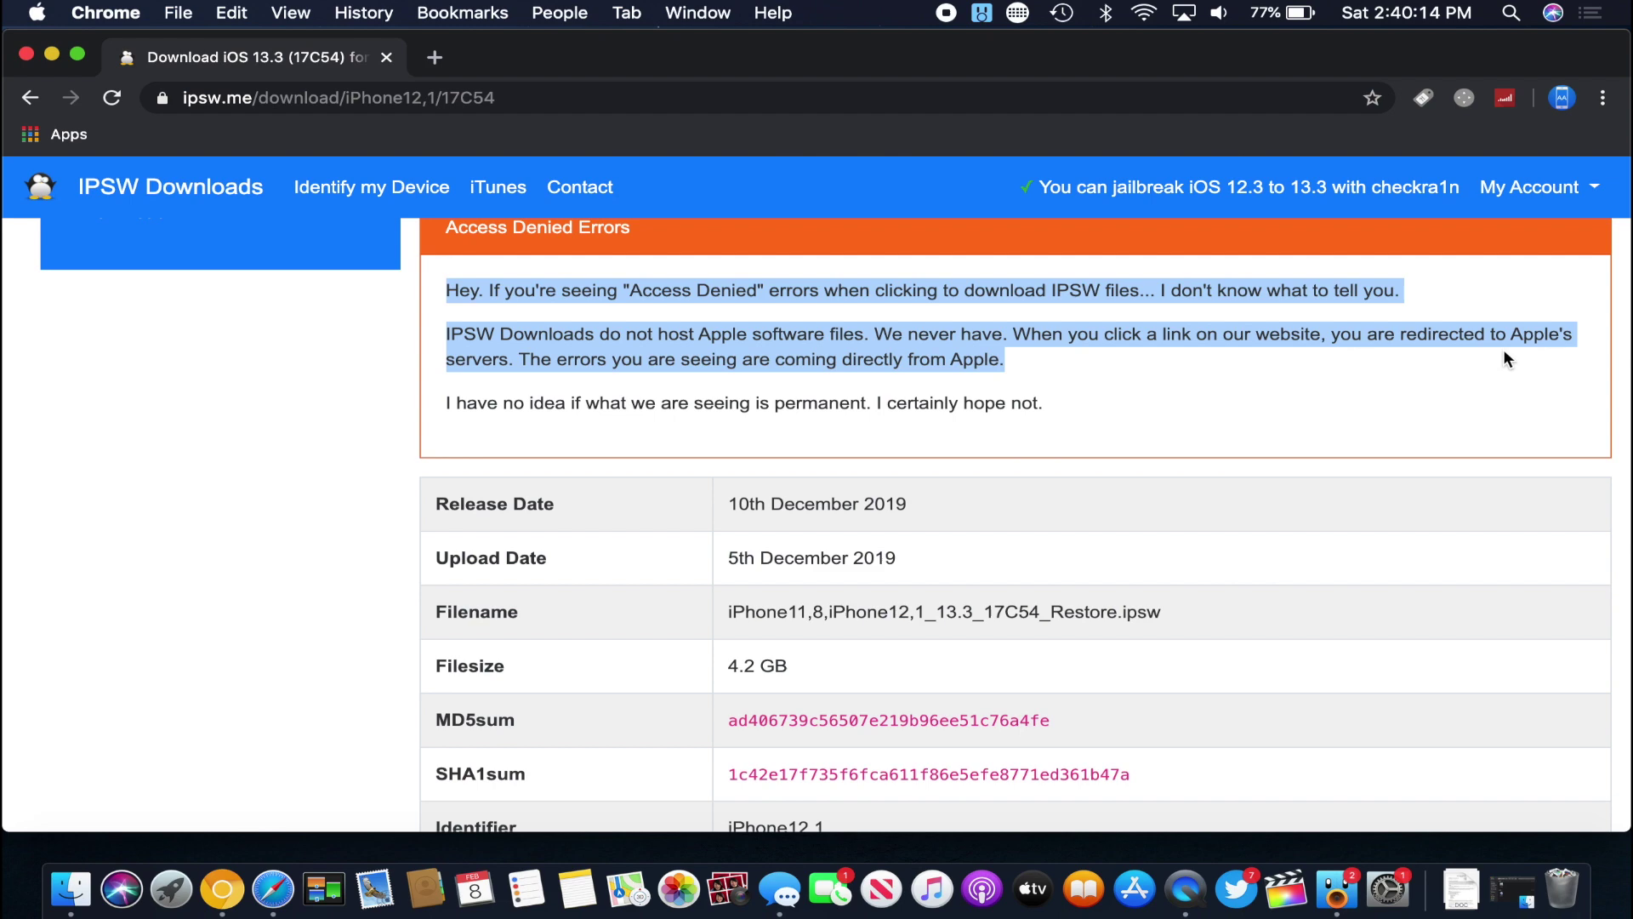
click(999, 384)
scroll(999, 385, down, 3)
scroll(999, 384, down, 1)
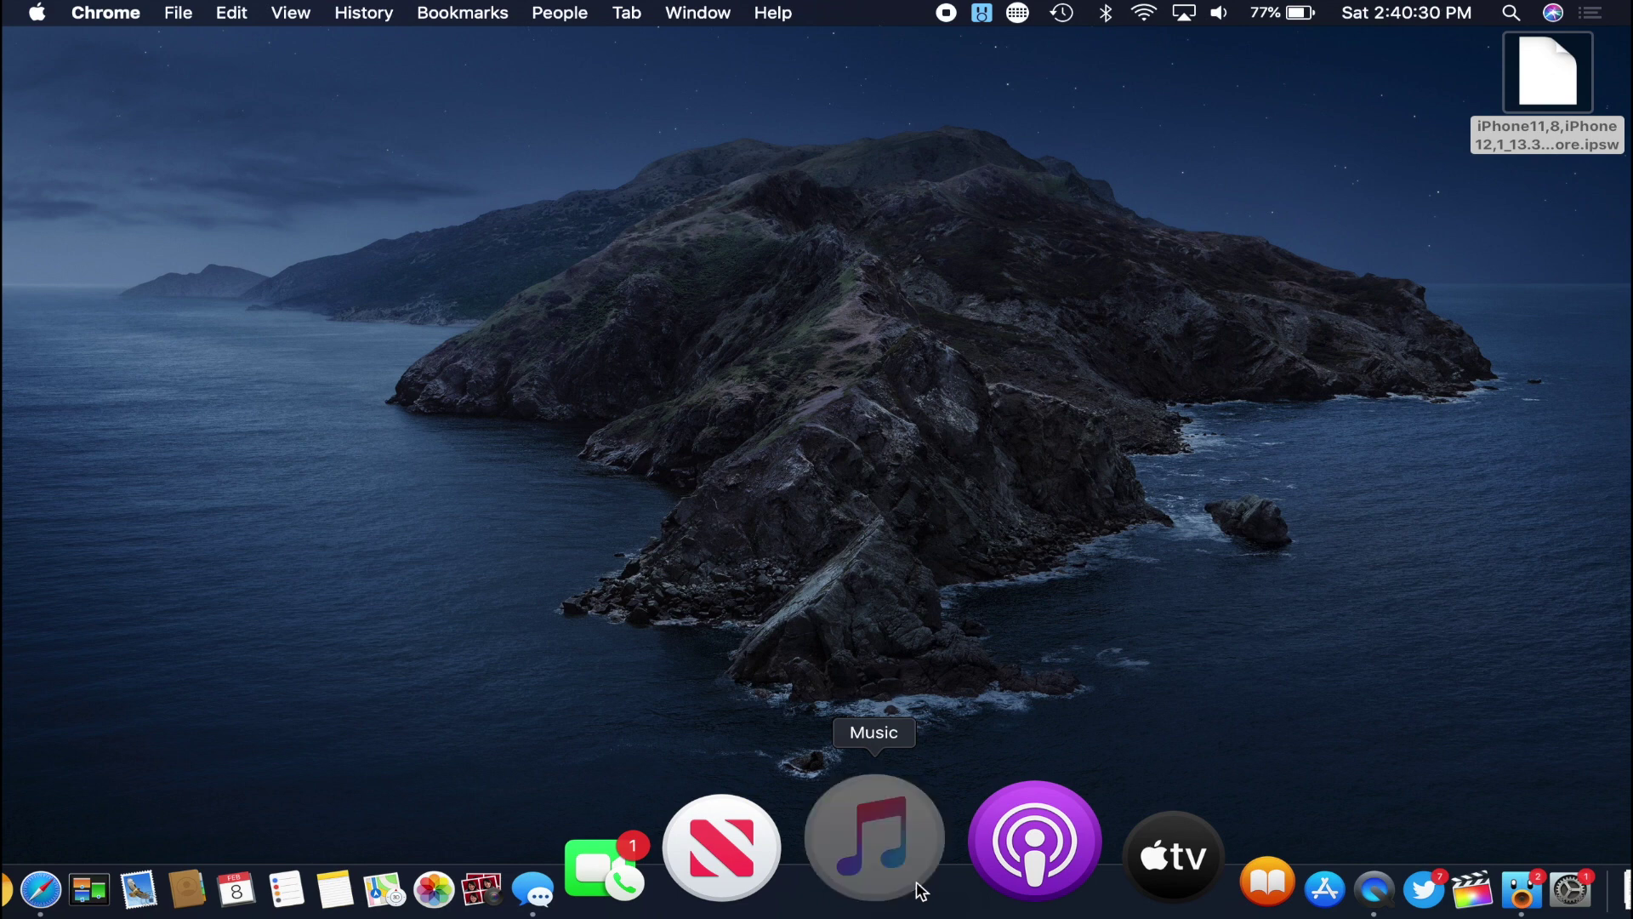
Step: Launch the Music app from the Dock
click(918, 885)
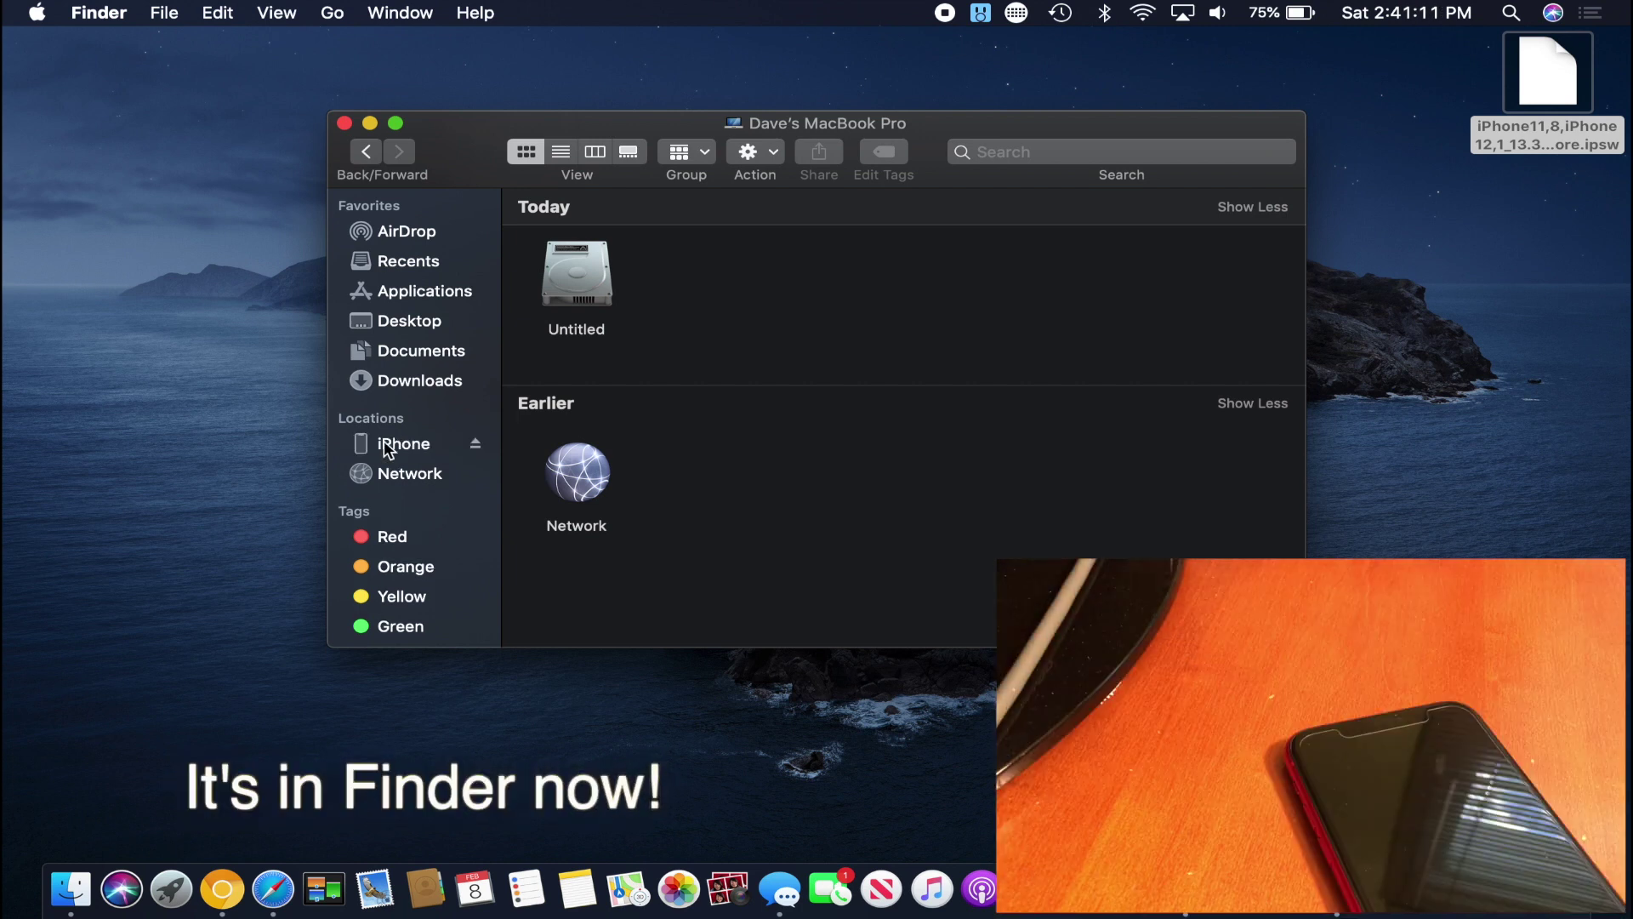
Step: Open the connected iPhone from the Finder sidebar and send a trust request
click(387, 443)
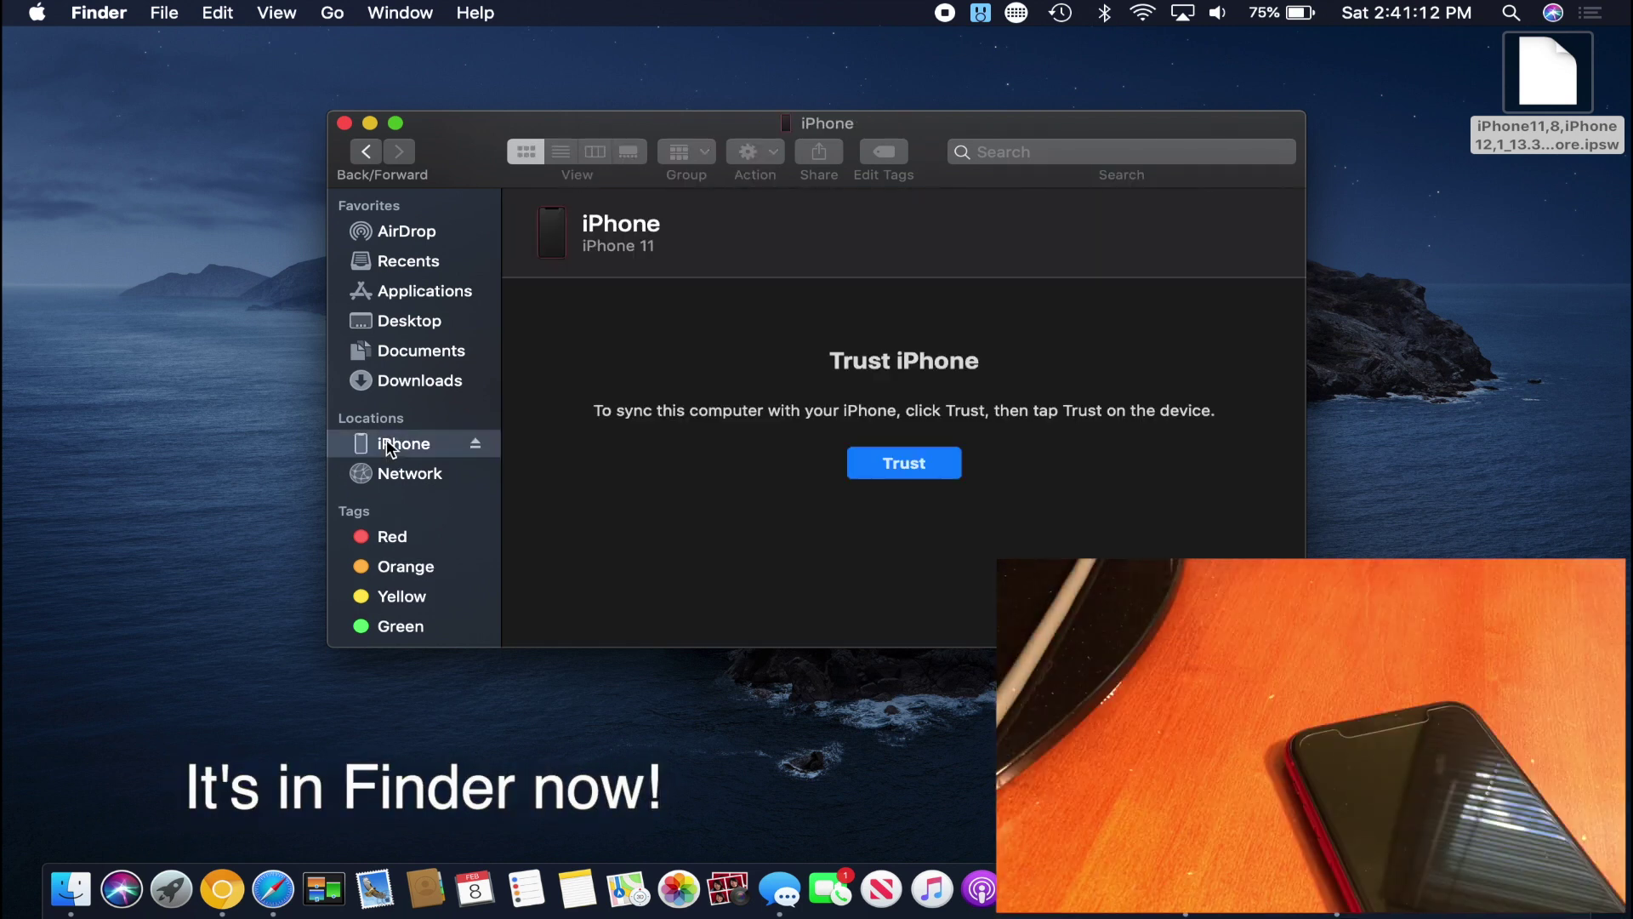
click(899, 464)
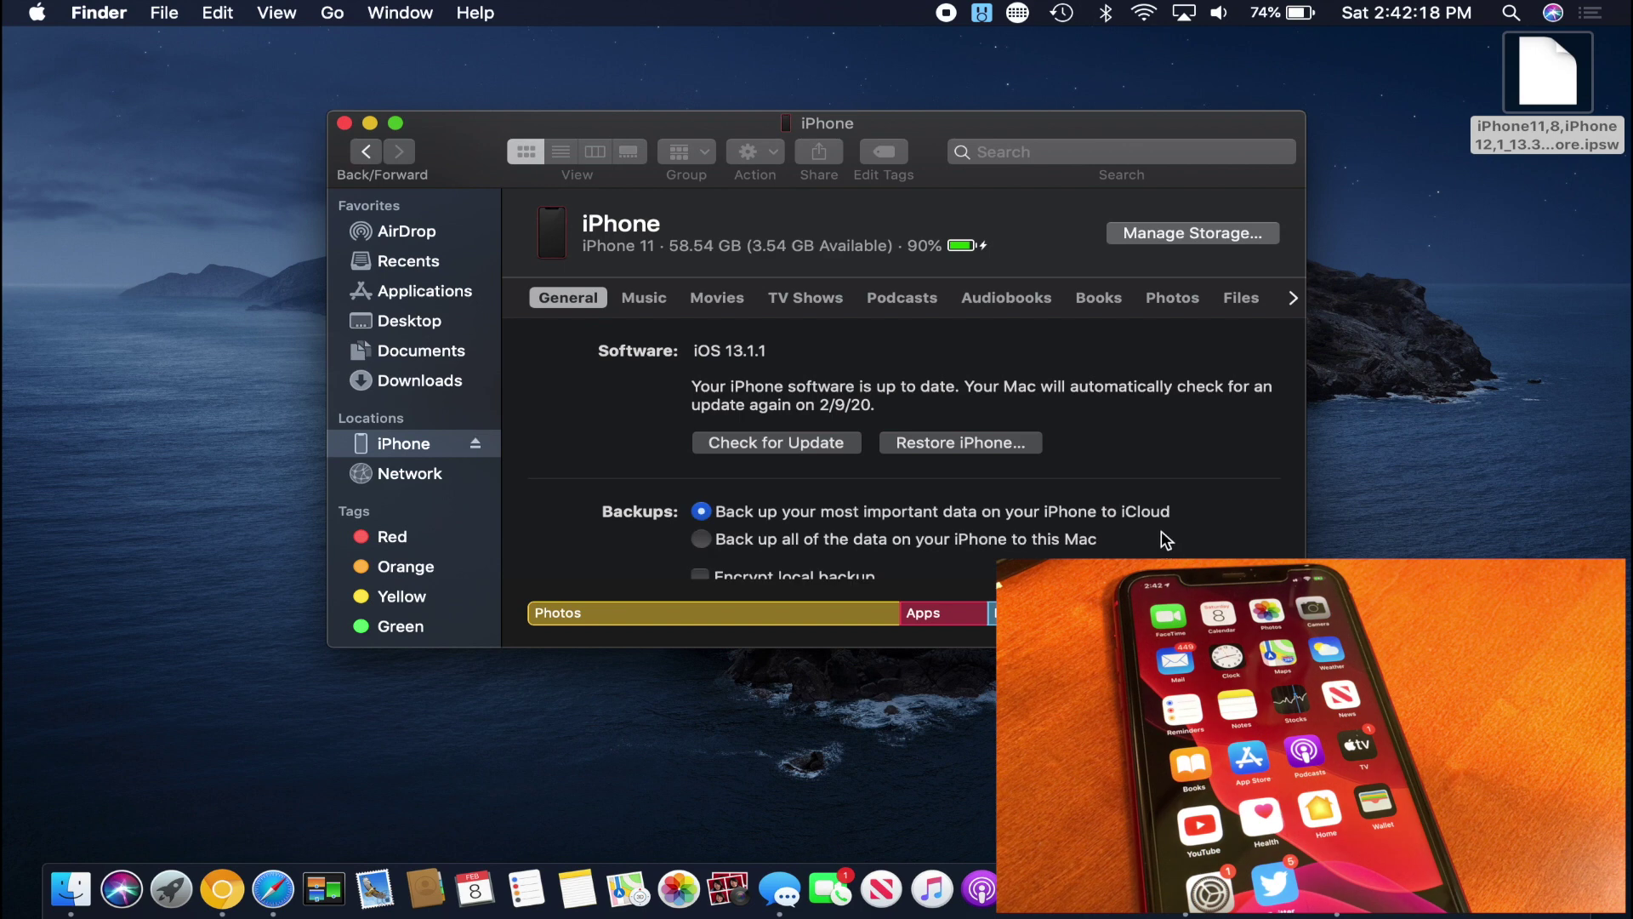
Step: Option-click Check for Update to pick a local firmware file
alt+click(789, 445)
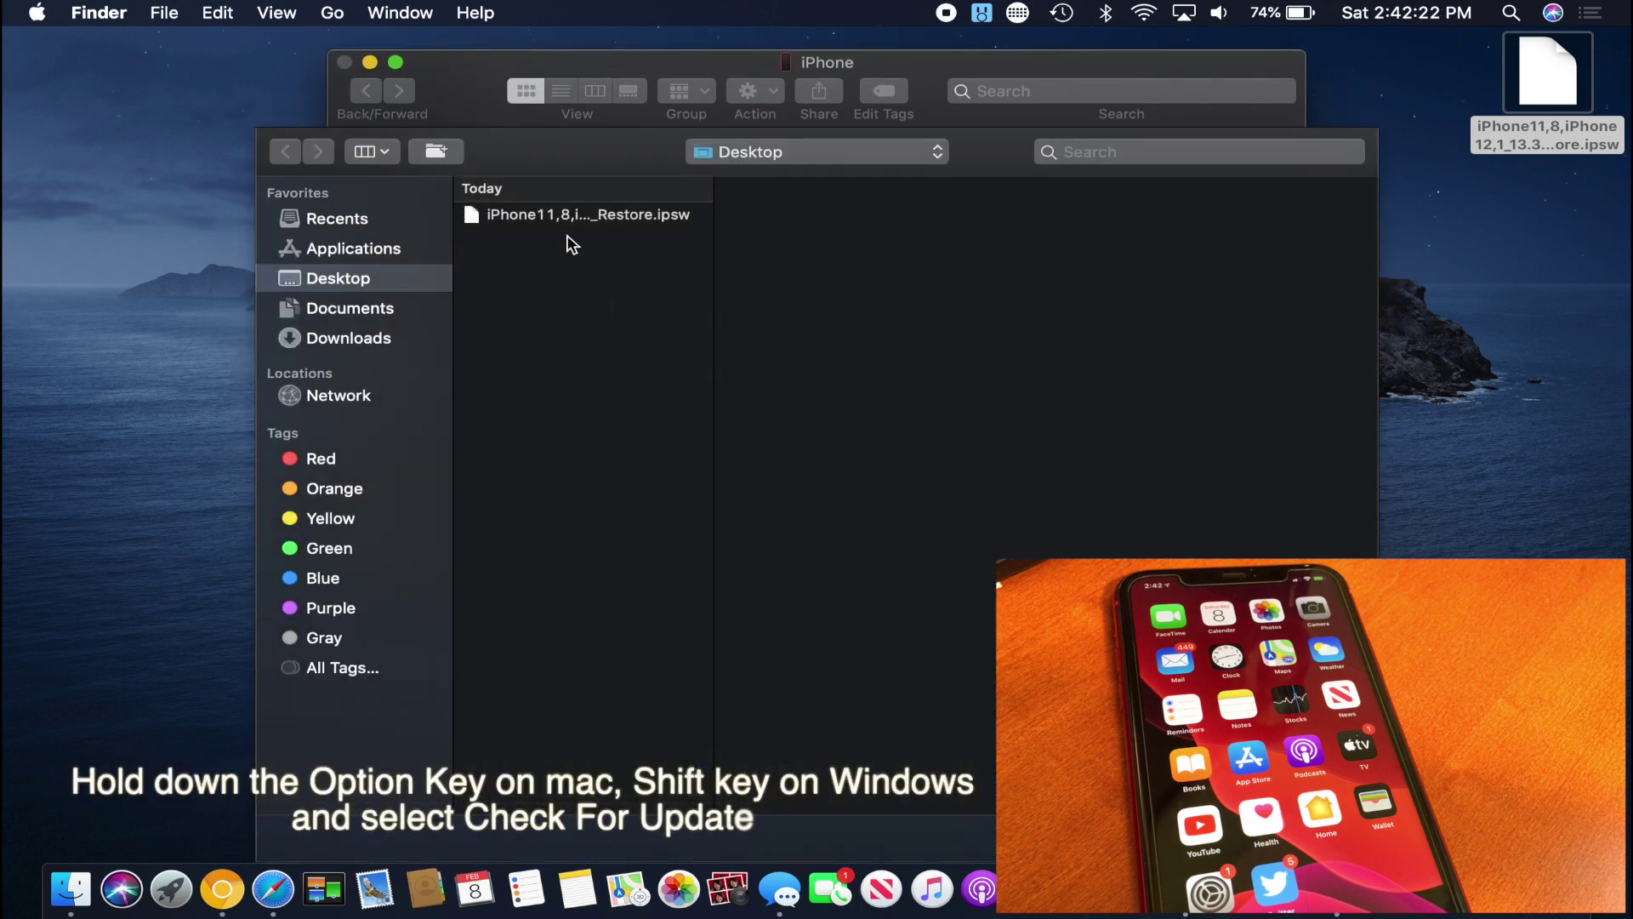
Step: Select the iOS 13.3 IPSW file on the Desktop and open it
click(637, 216)
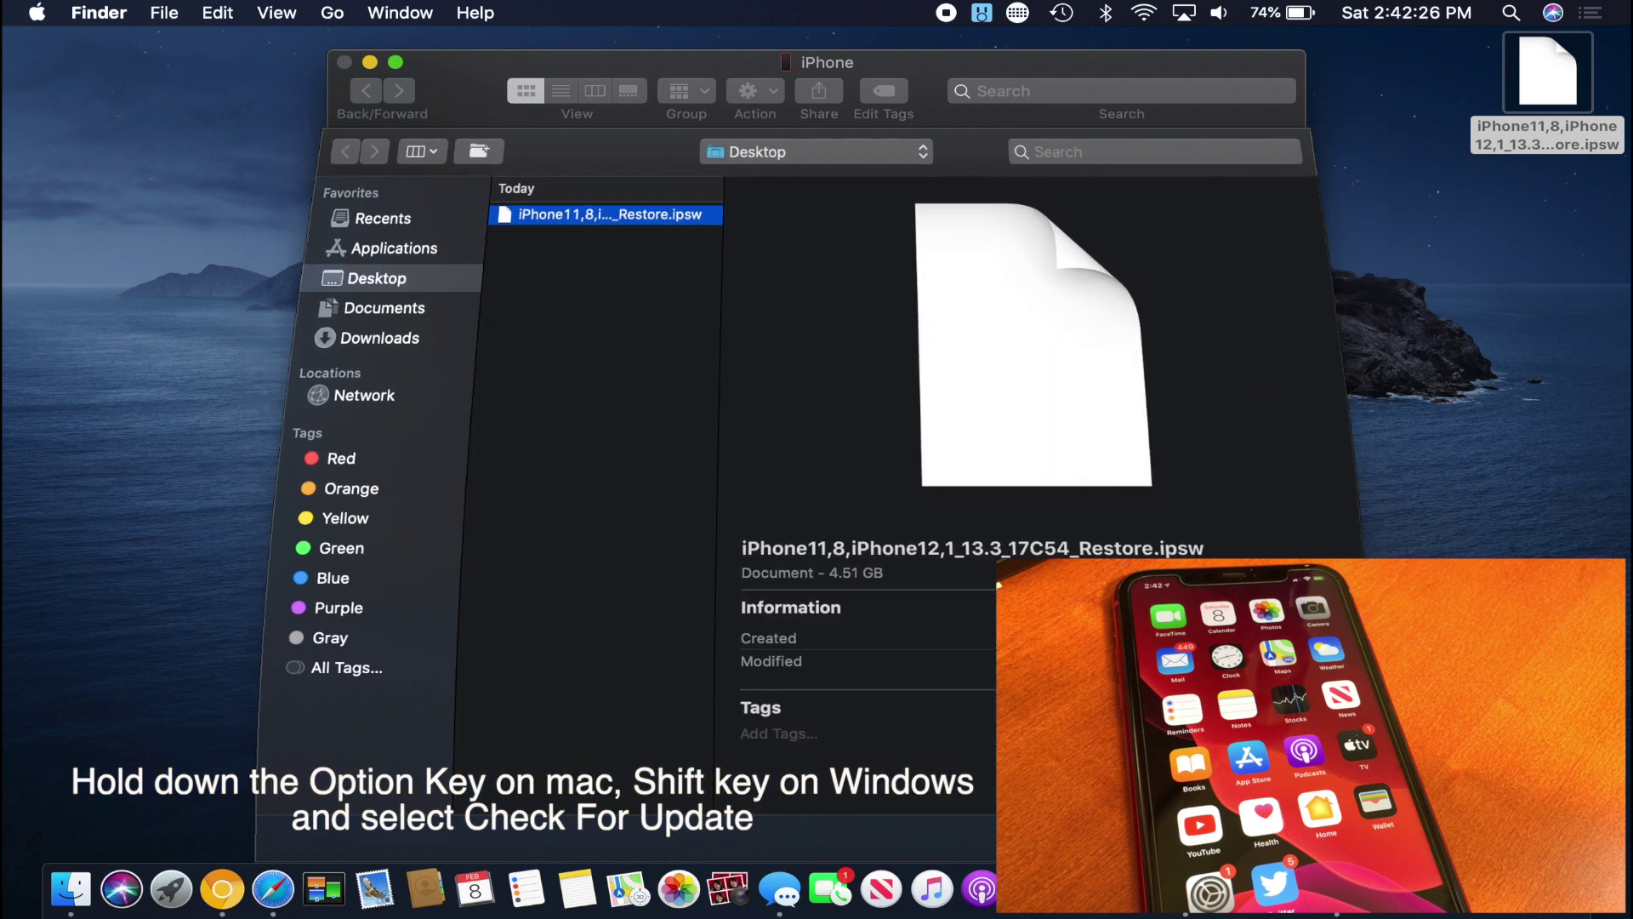
key(Return)
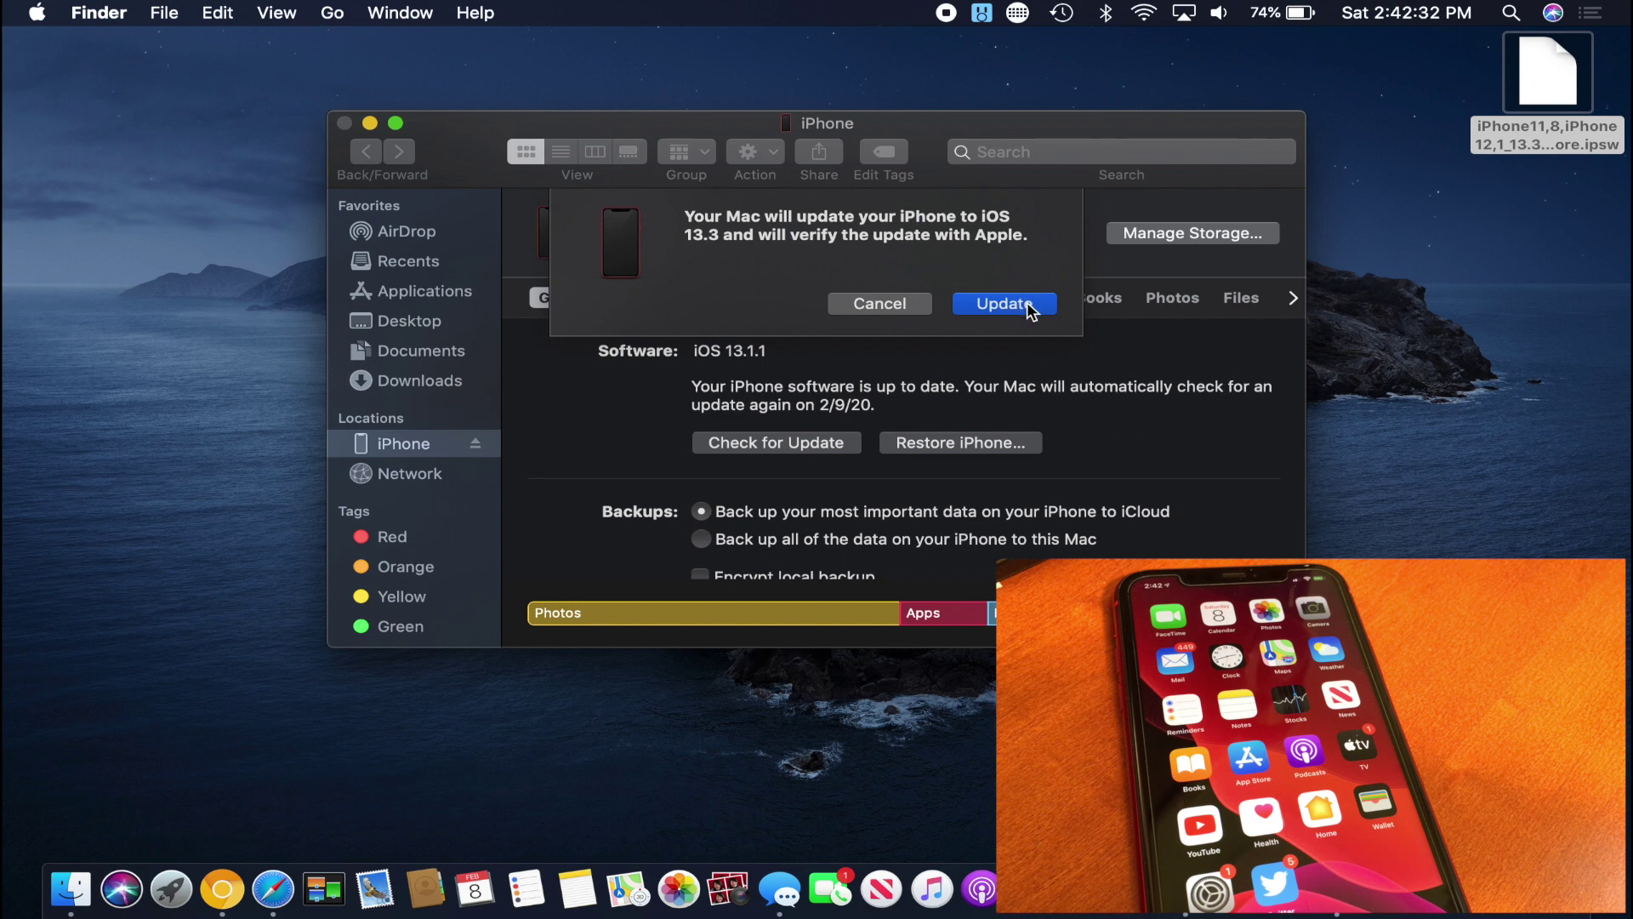
Step: Confirm updating the iPhone to iOS 13.3
click(1026, 303)
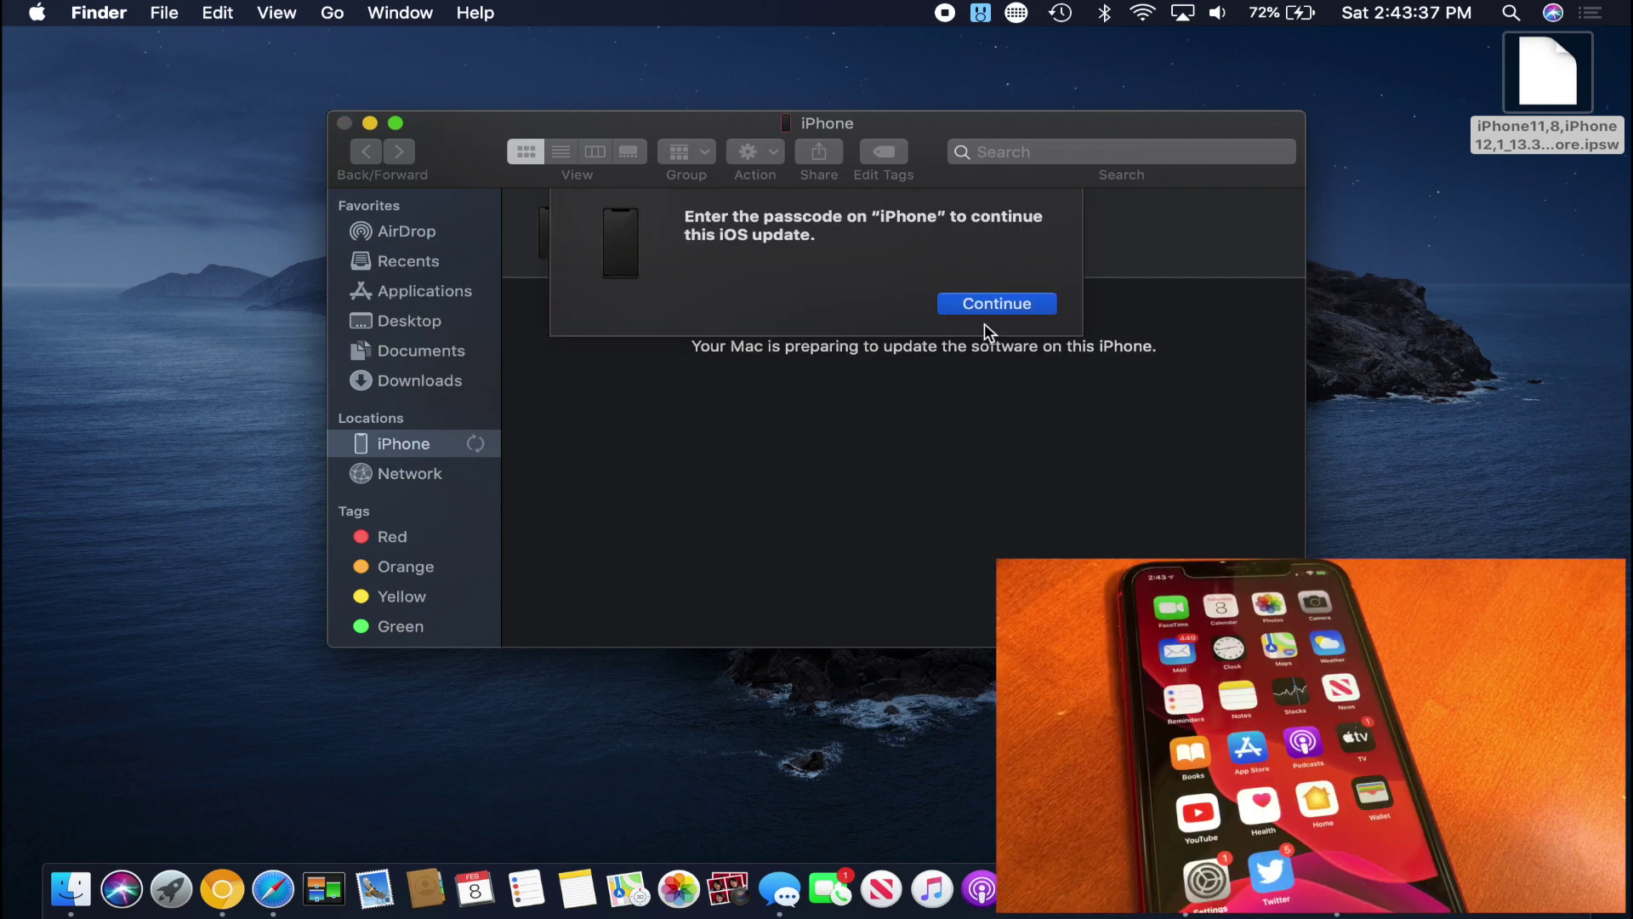
Step: Continue past the passcode prompt so the update can proceed
click(989, 300)
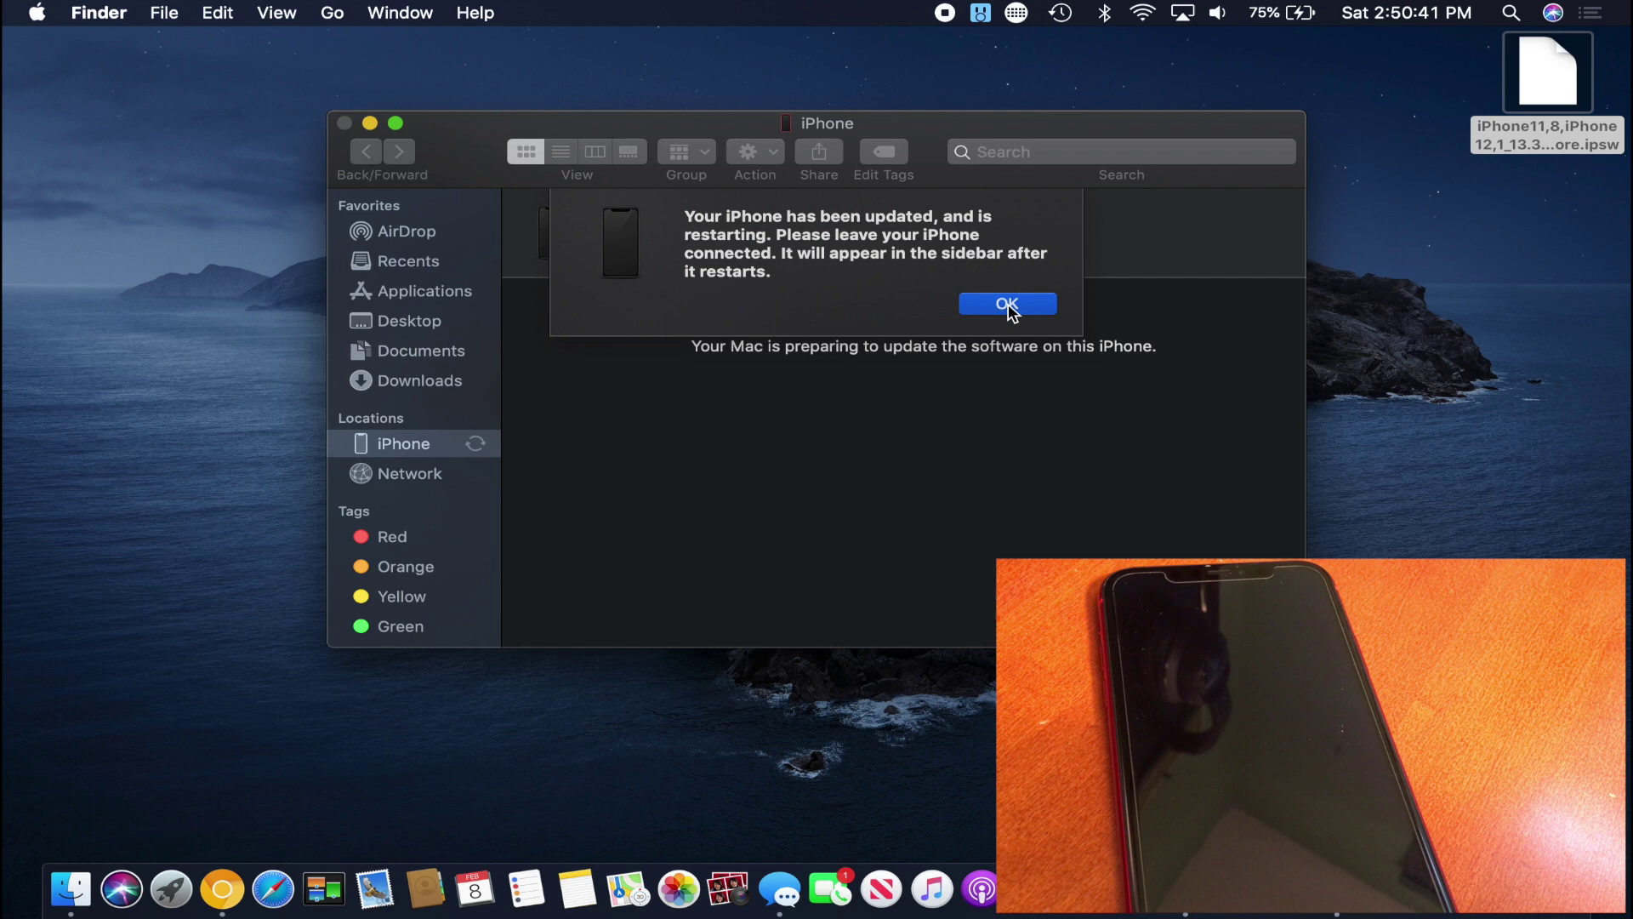
Step: Dismiss the 'Your iPhone has been updated' notice with OK
click(1008, 304)
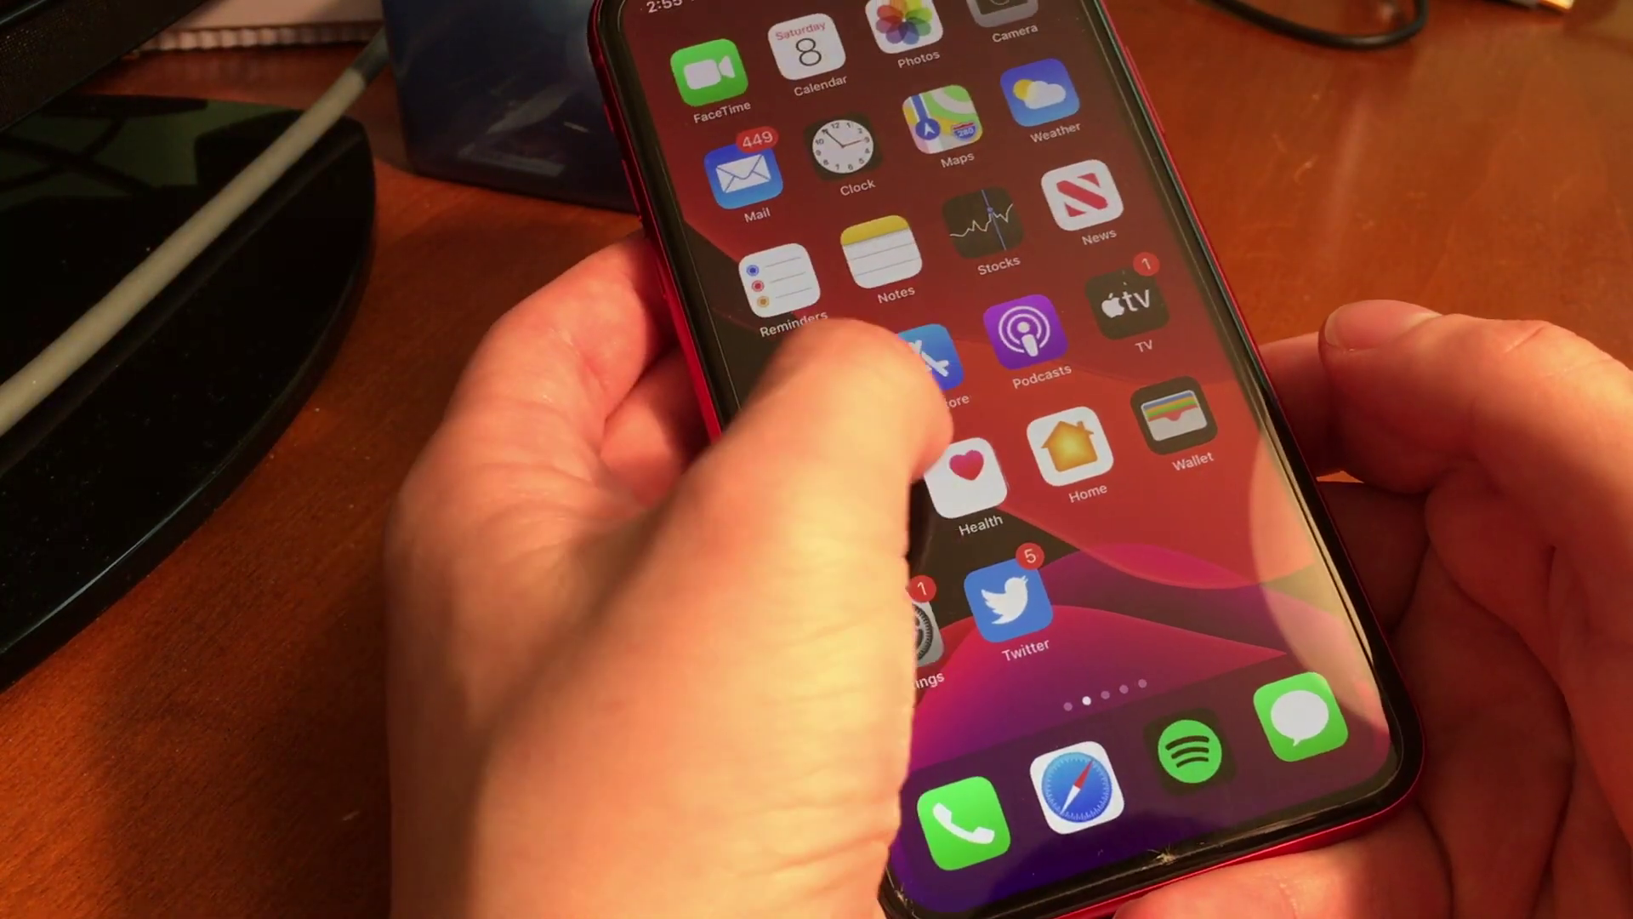
click(893, 646)
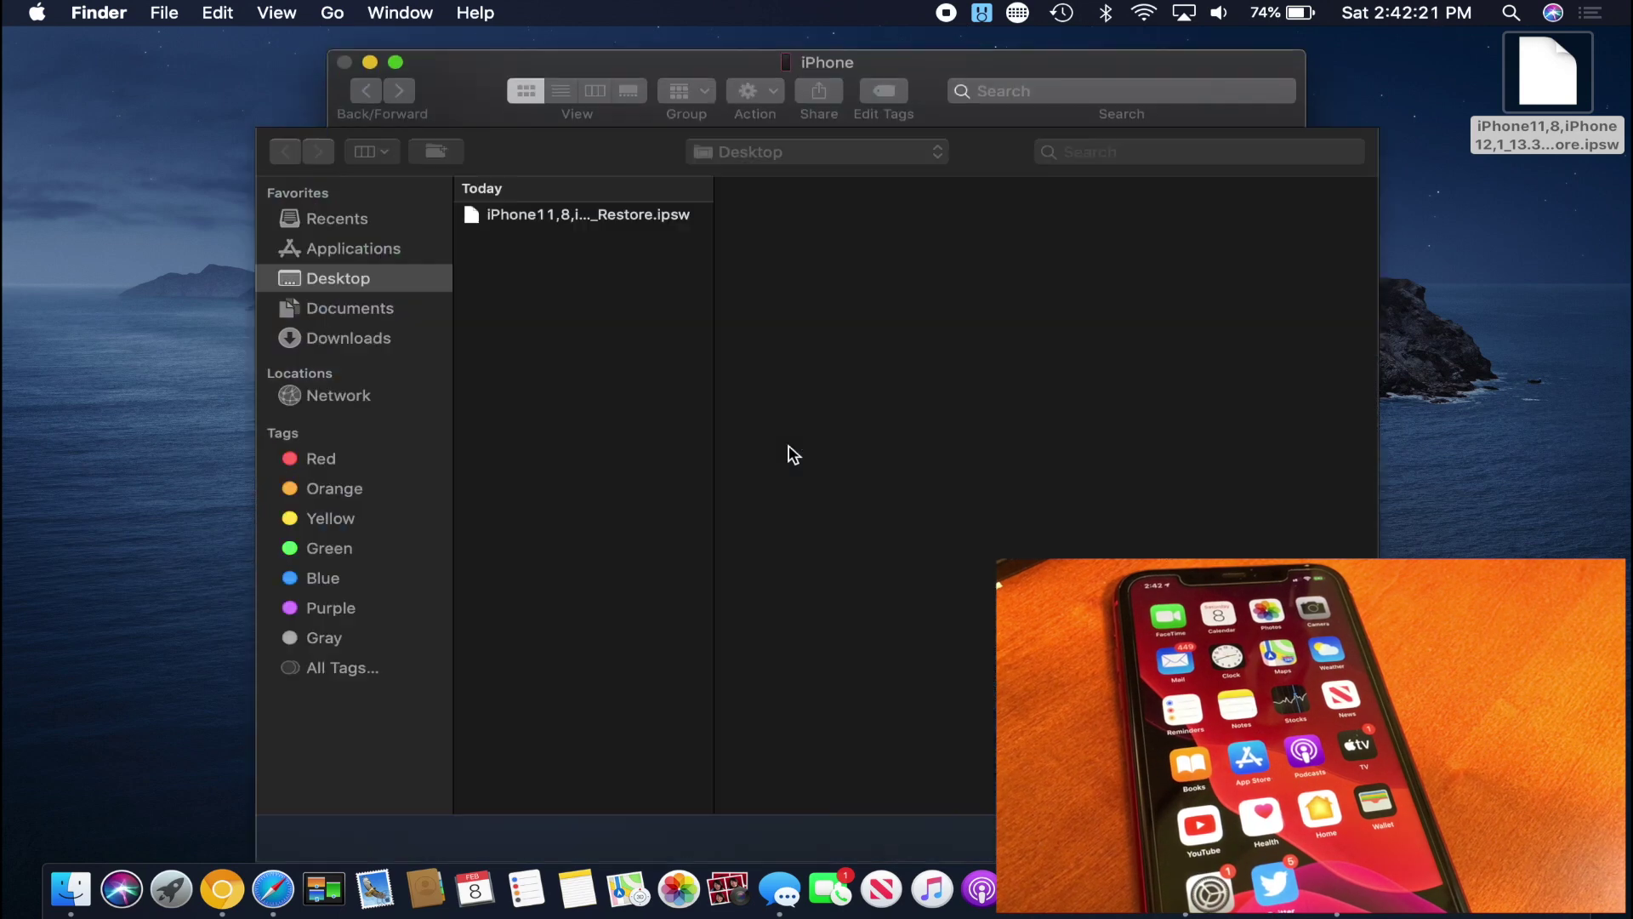
Step: Choose the iOS 13.3 IPSW file again and confirm the update
click(565, 216)
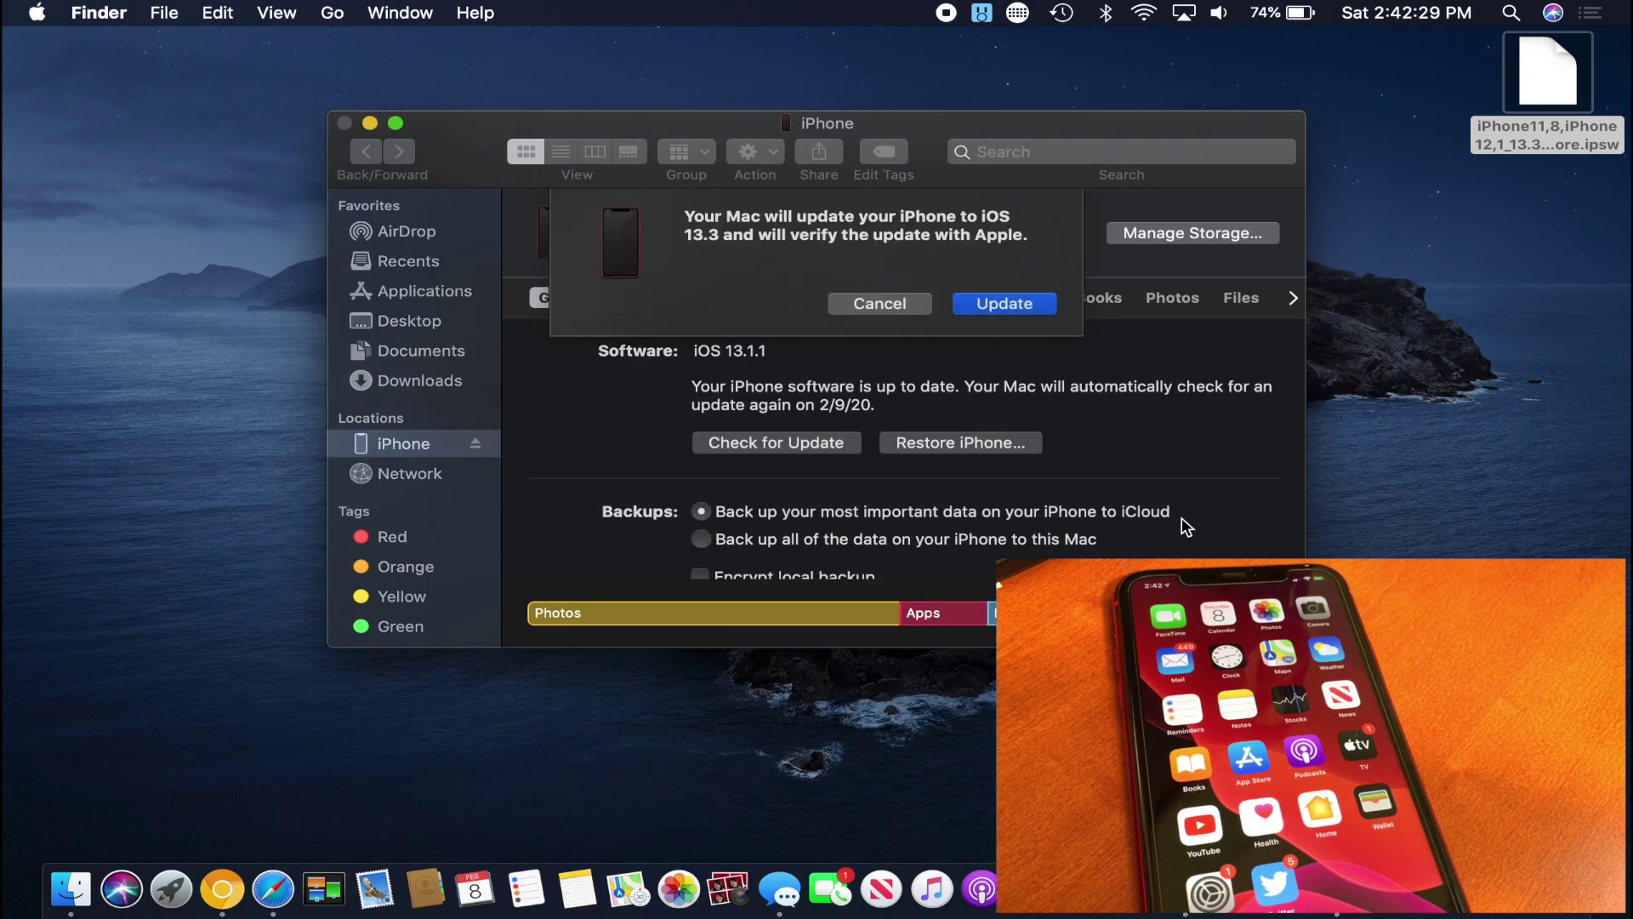
click(1012, 303)
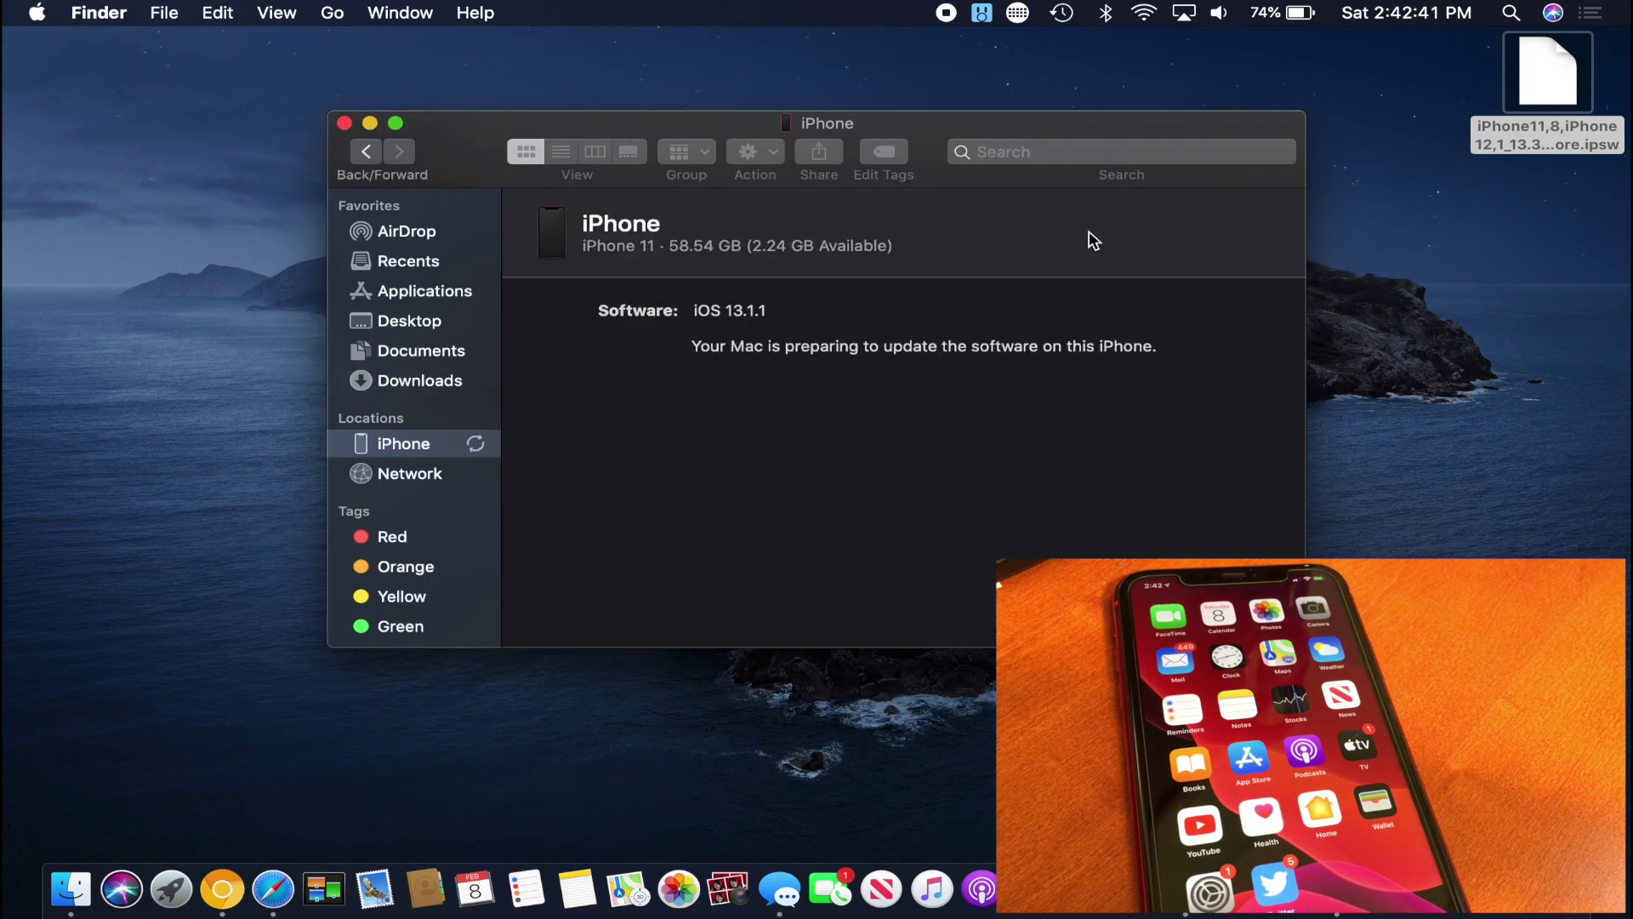